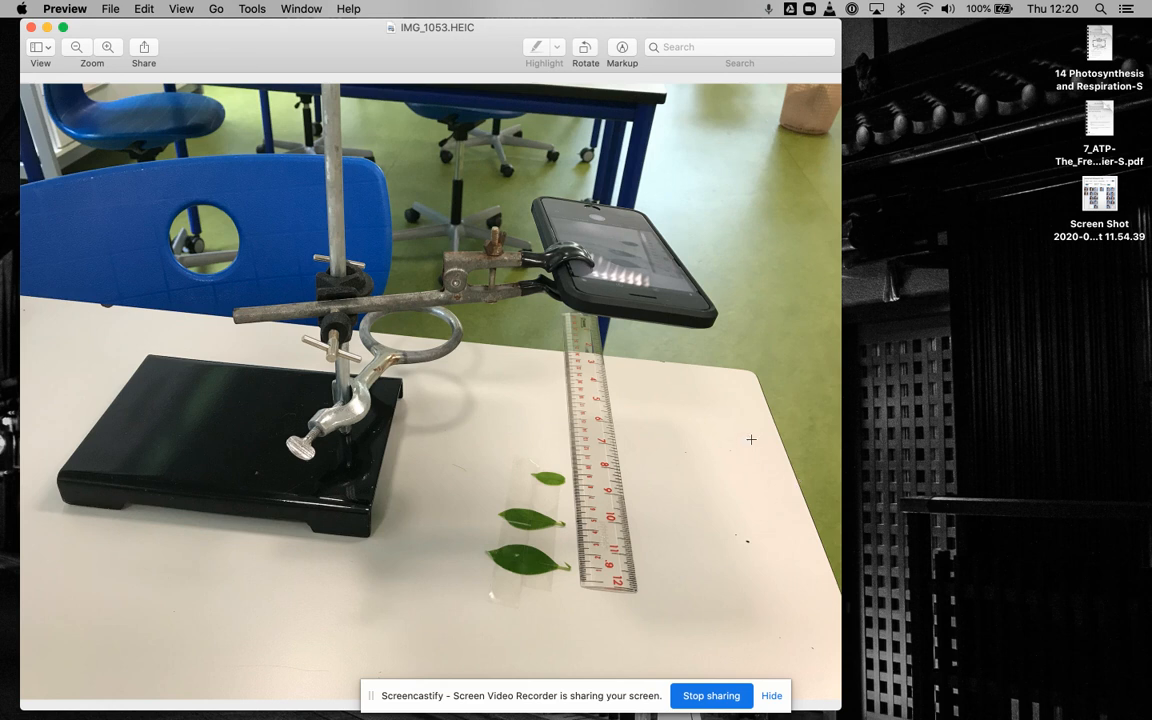
# - Glance at the ImageJ workspace and its menu, then return to Preview
pyautogui.hotkey('ctrl', 'Left')
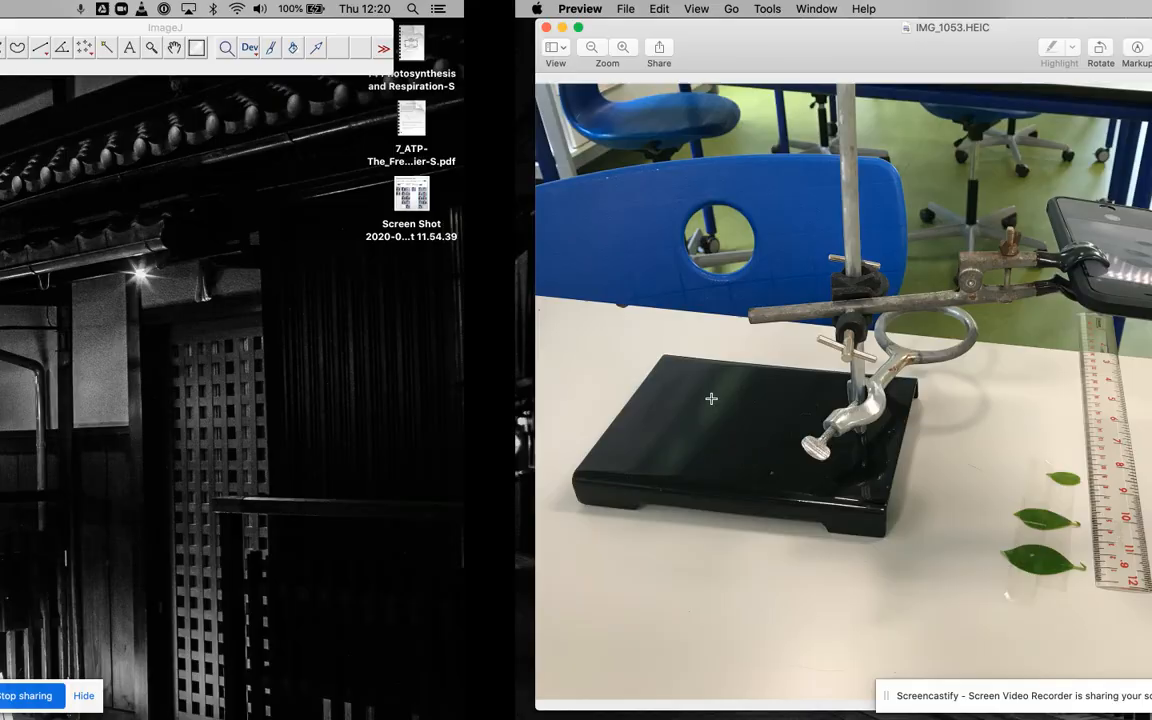
pyautogui.click(63, 8)
pyautogui.press('Escape')
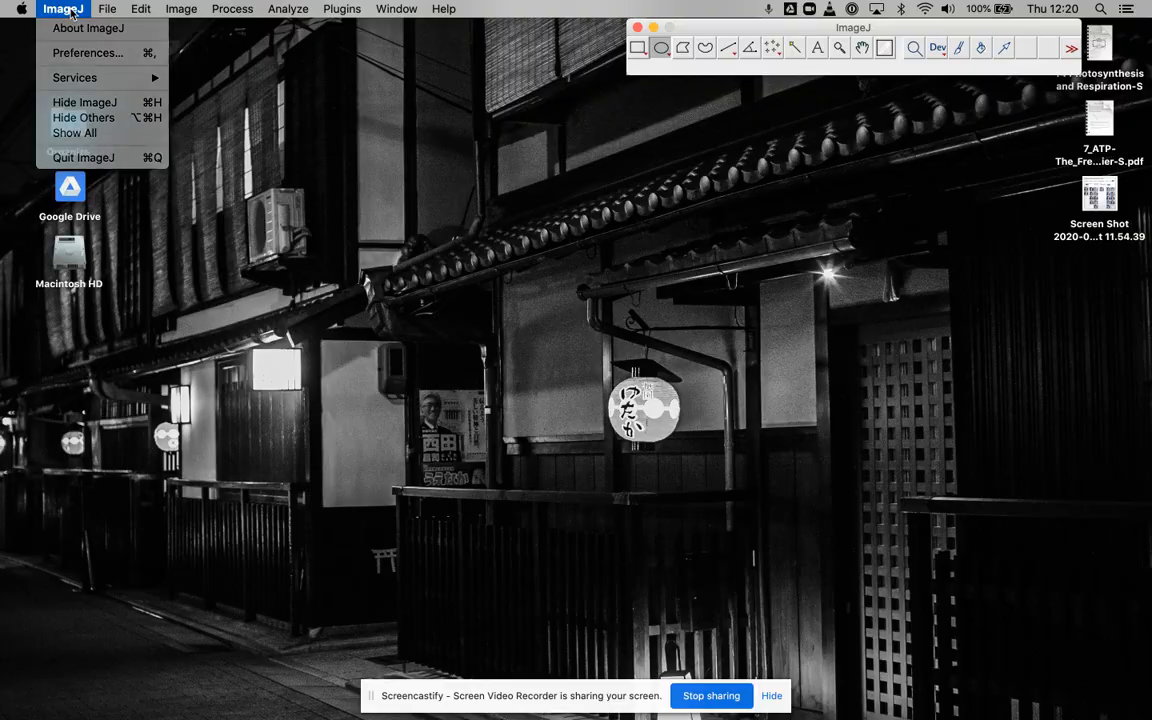
pyautogui.hotkey('ctrl', 'Right')
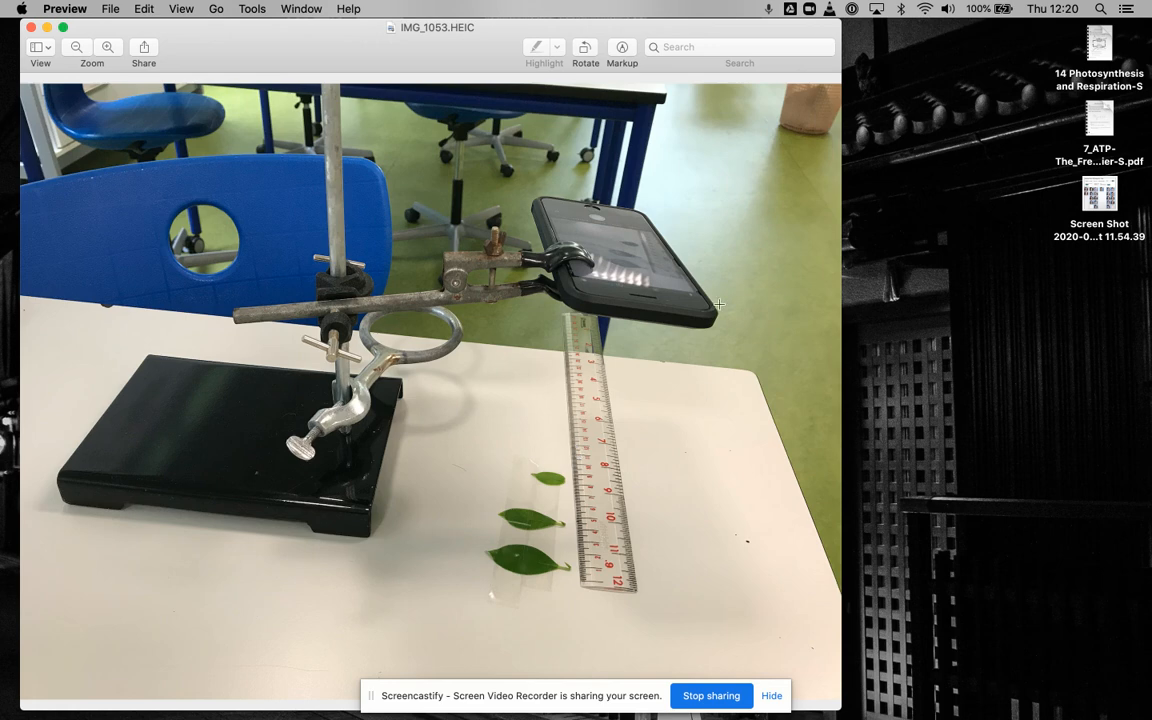
# - Try rectangular selections on the ruler and the leaves, clearing each one
pyautogui.moveTo(579, 306); pyautogui.dragTo(581, 566)
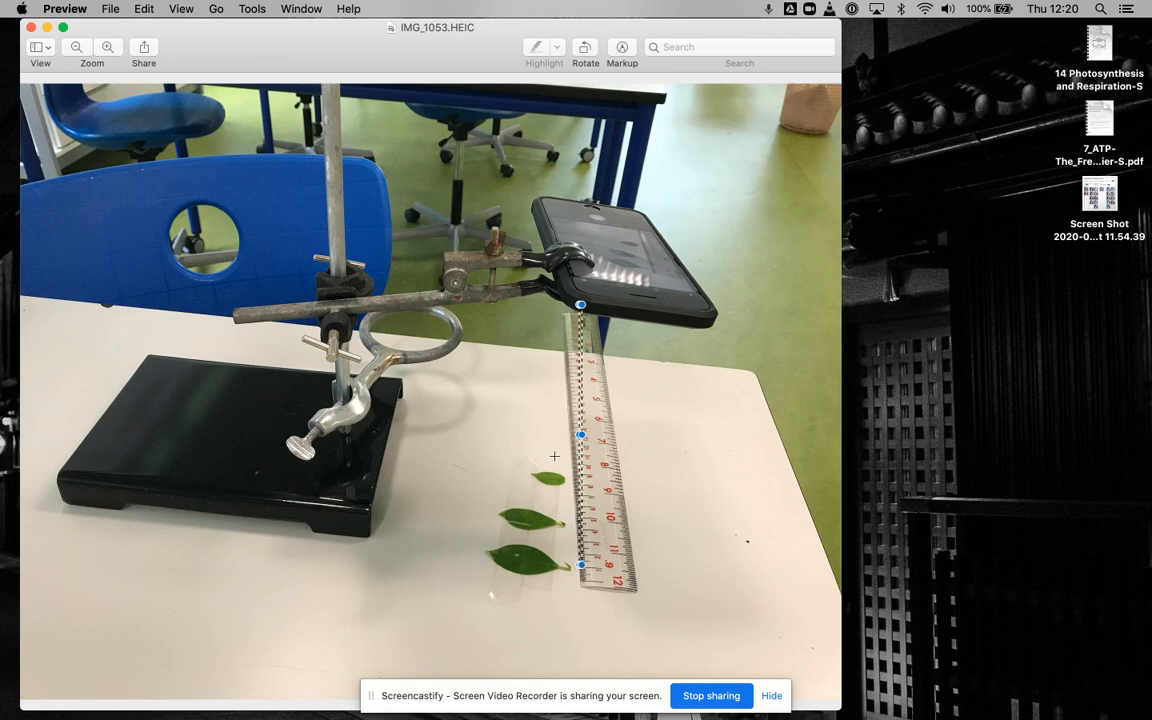
pyautogui.moveTo(555, 460); pyautogui.dragTo(472, 623)
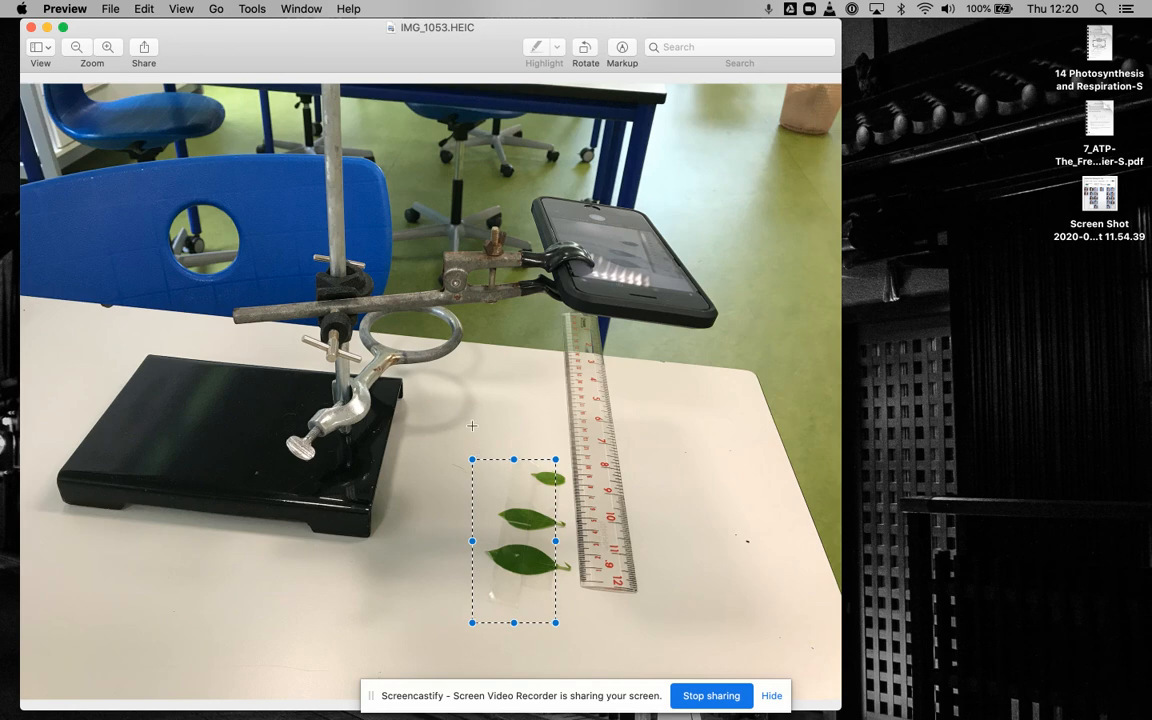
pyautogui.click(450, 400)
pyautogui.moveTo(499, 451); pyautogui.dragTo(579, 657)
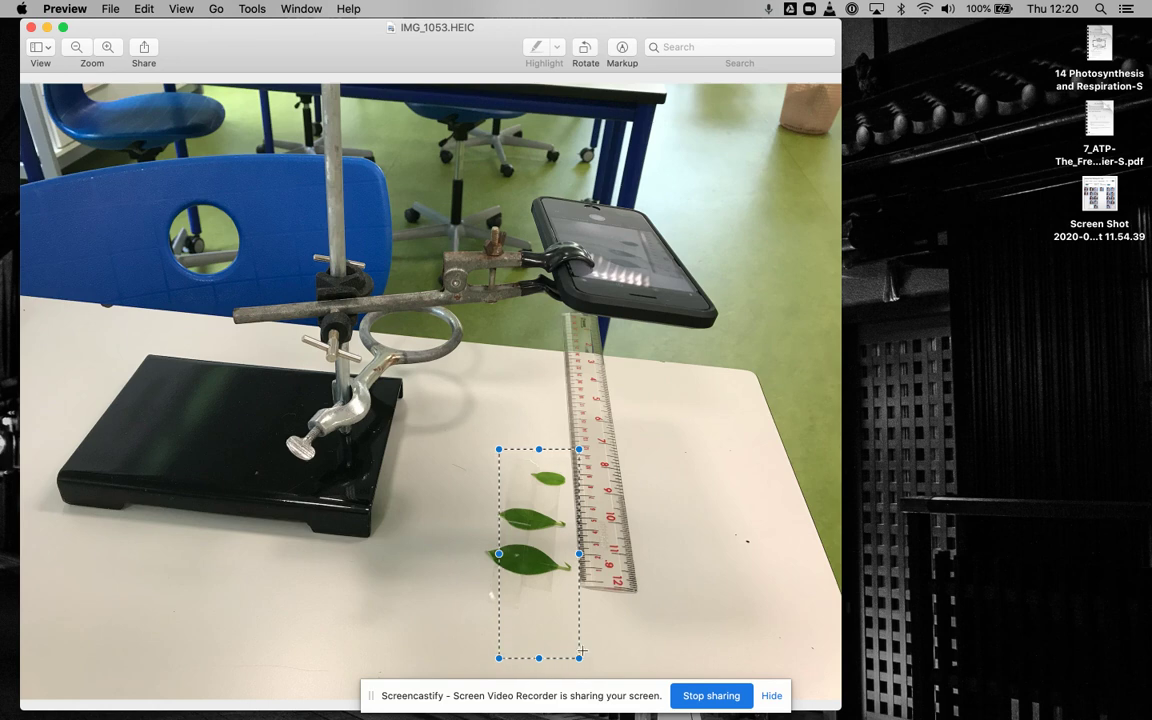
pyautogui.click(673, 558)
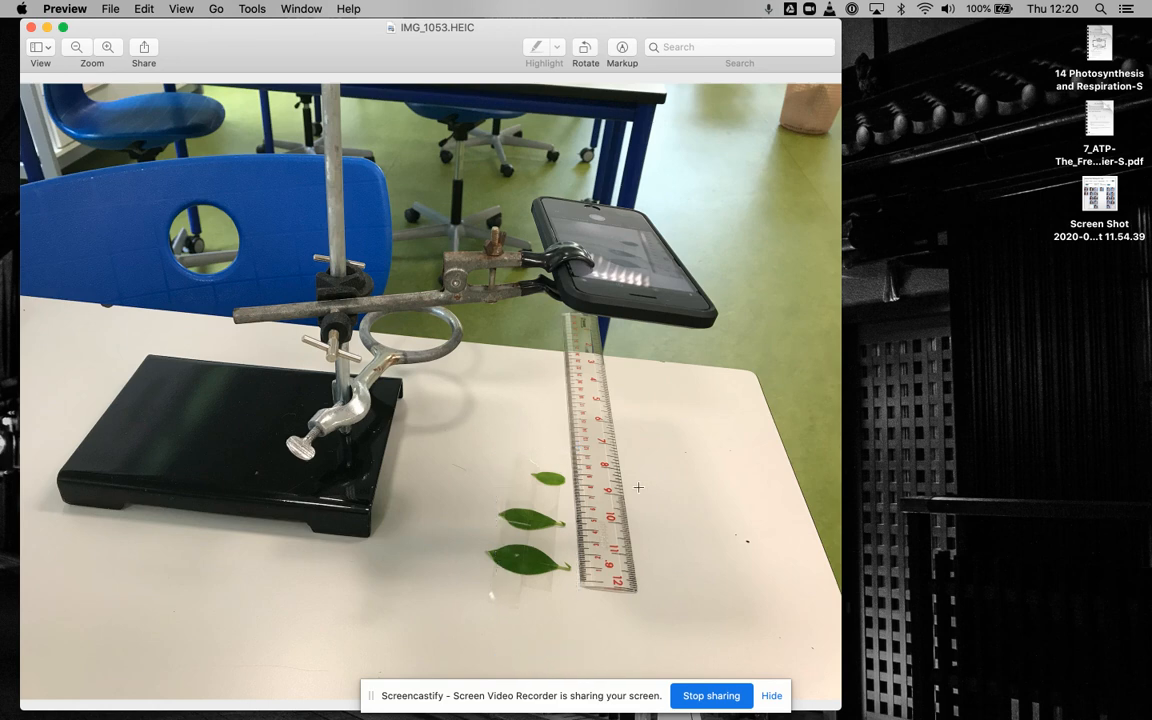
pyautogui.moveTo(665, 457); pyautogui.dragTo(550, 629)
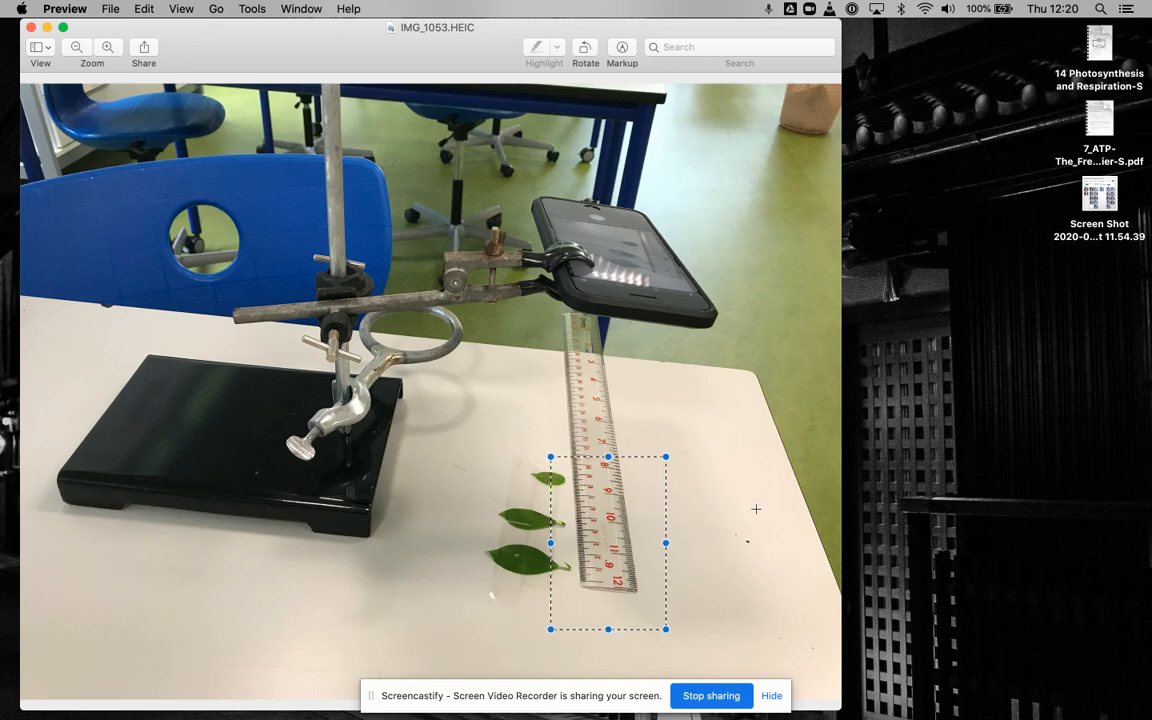
pyautogui.click(705, 461)
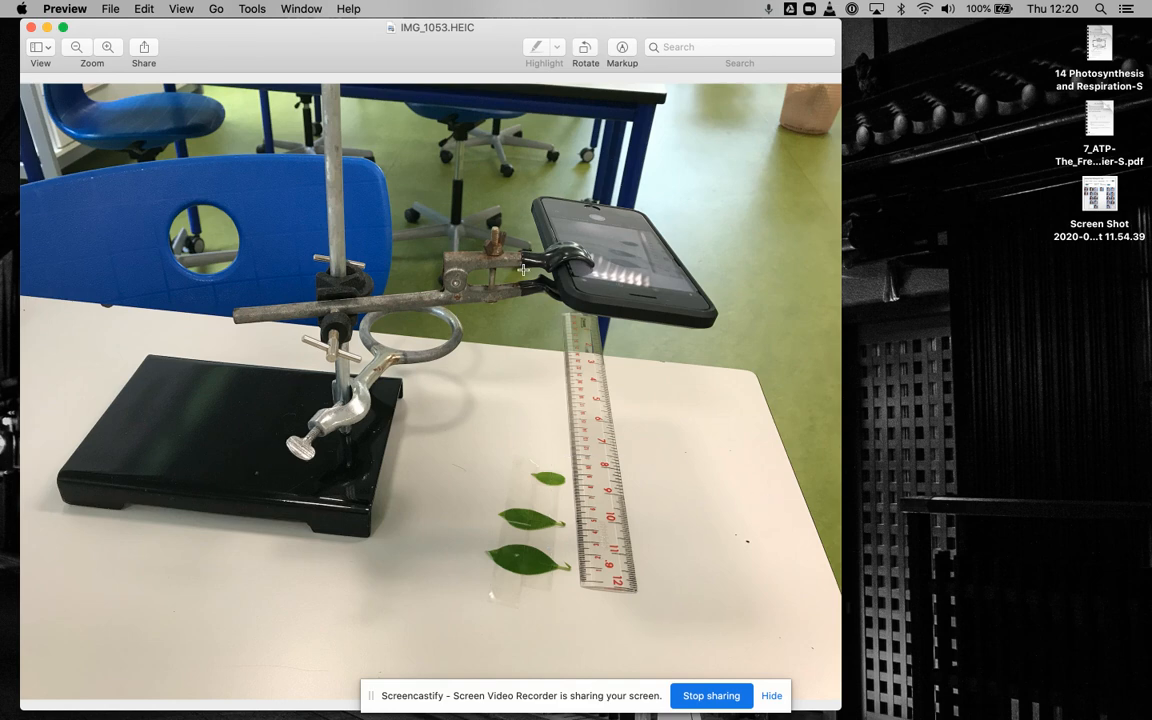
# - Draw a straight line annotation down the length of the ruler
pyautogui.moveTo(611, 294); pyautogui.dragTo(611, 540)
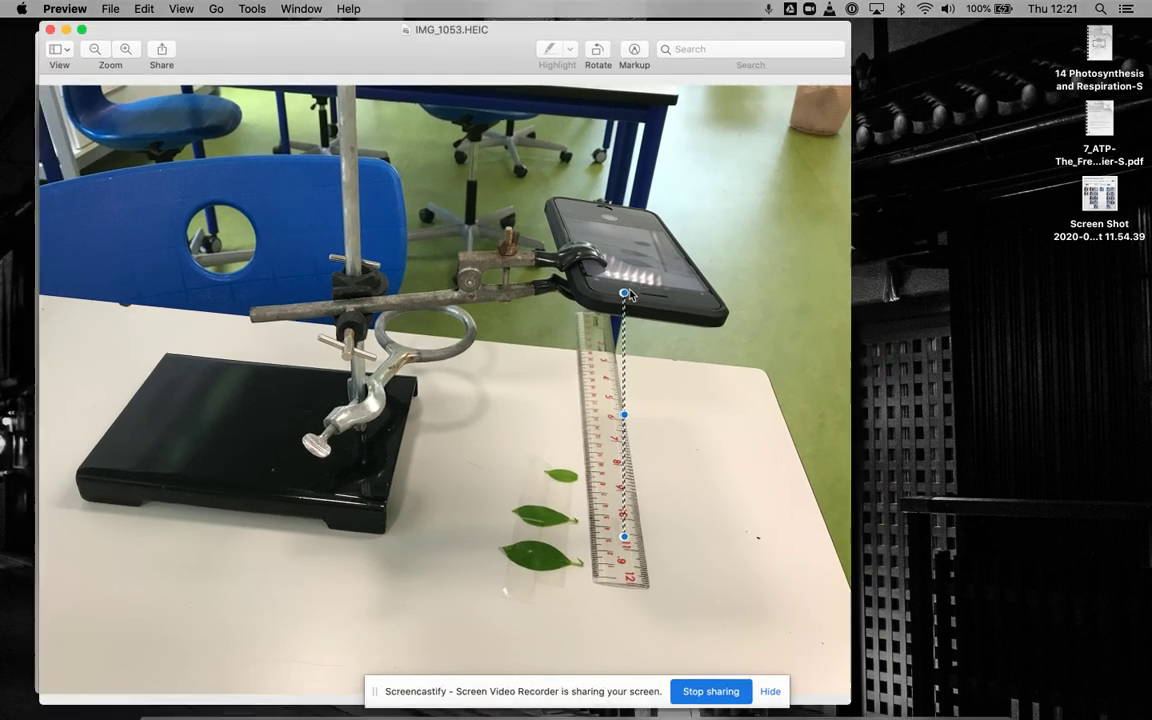
# - Bring the trial 1 - bottom of tree photo forward and widen its window
pyautogui.hotkey('ctrl', 'Up')
pyautogui.click(160, 353)
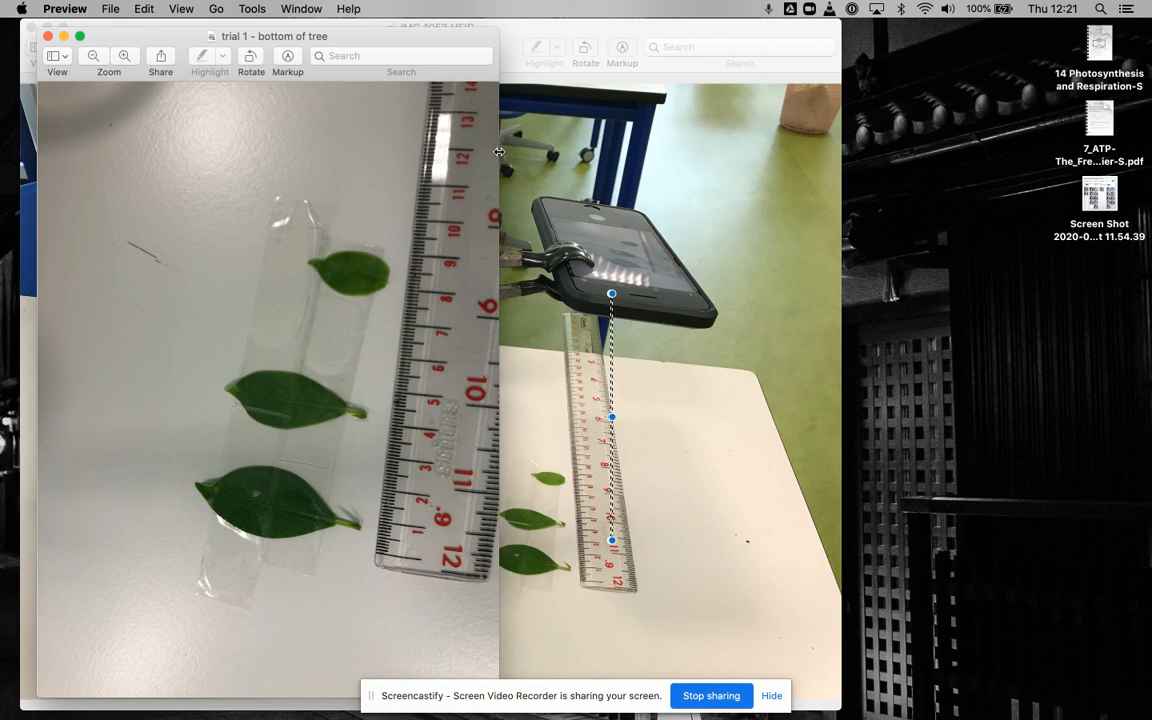
pyautogui.moveTo(498, 300); pyautogui.dragTo(813, 490)
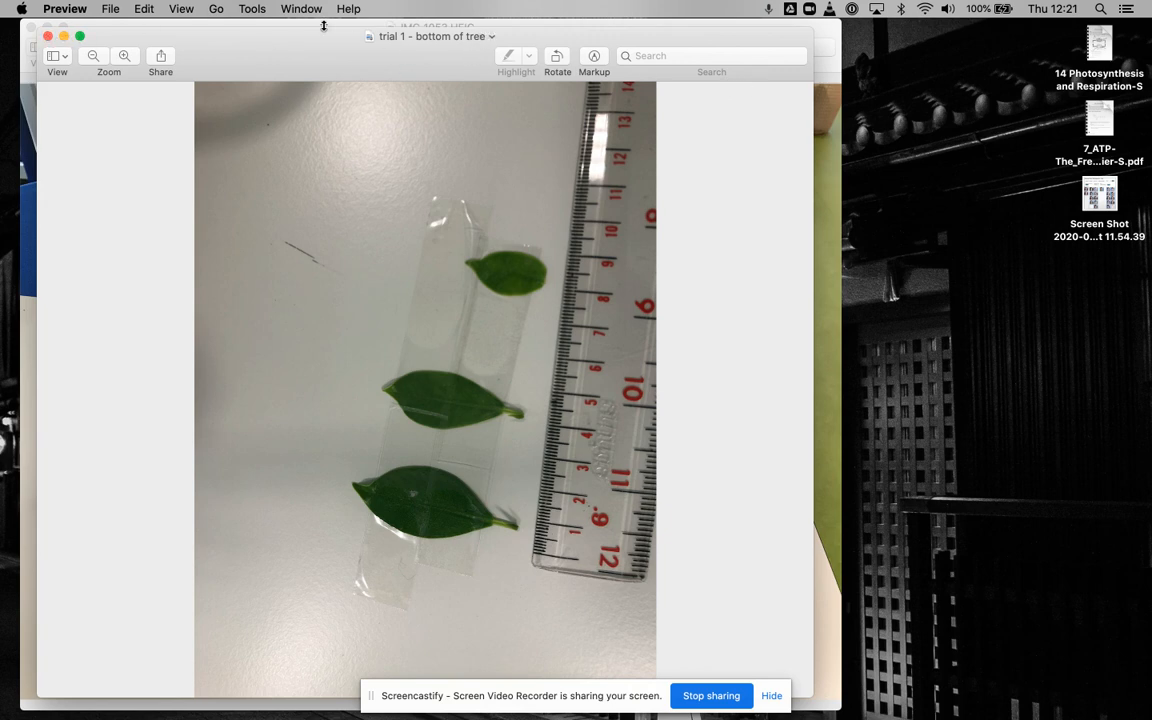
# - Export the photo as a JPEG named 'trial 1 - bottom of tree' to the Desktop and close it
pyautogui.click(112, 9)
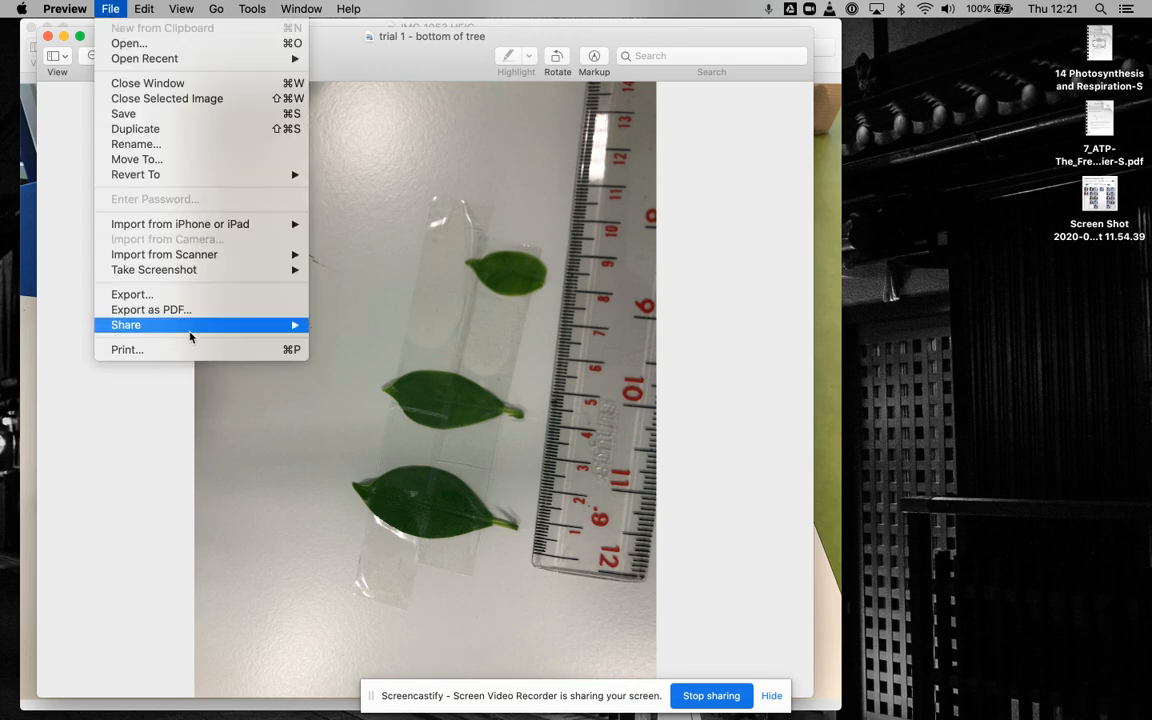
pyautogui.click(197, 294)
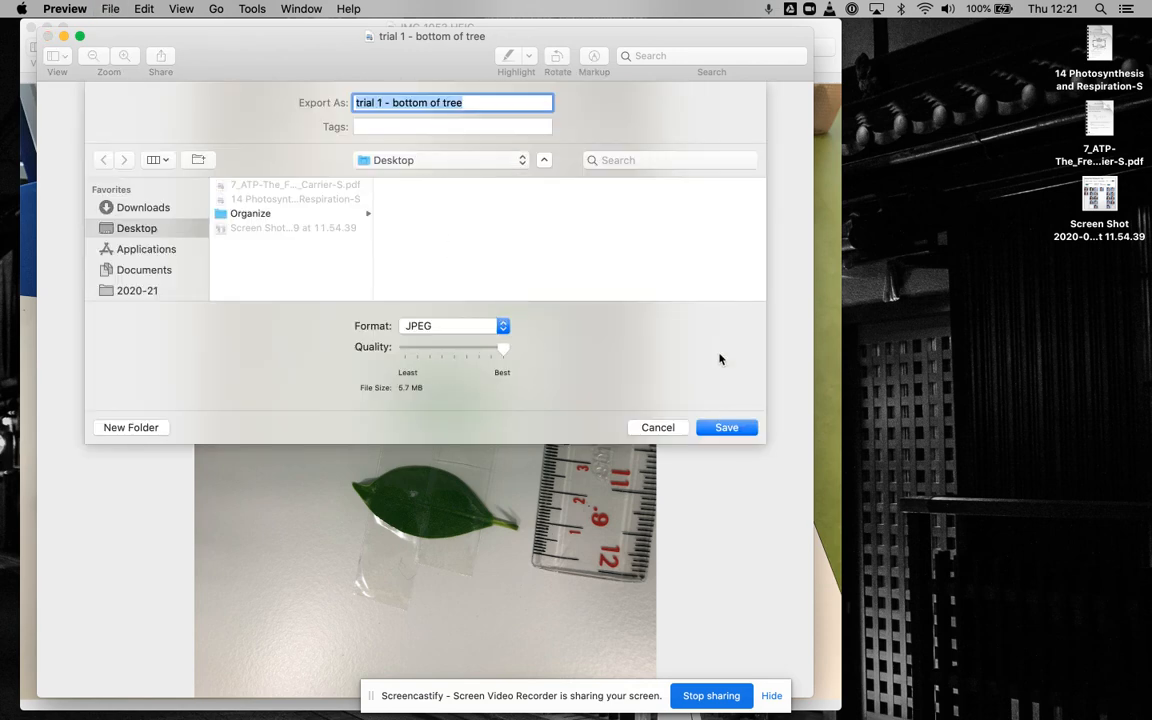
pyautogui.click(726, 427)
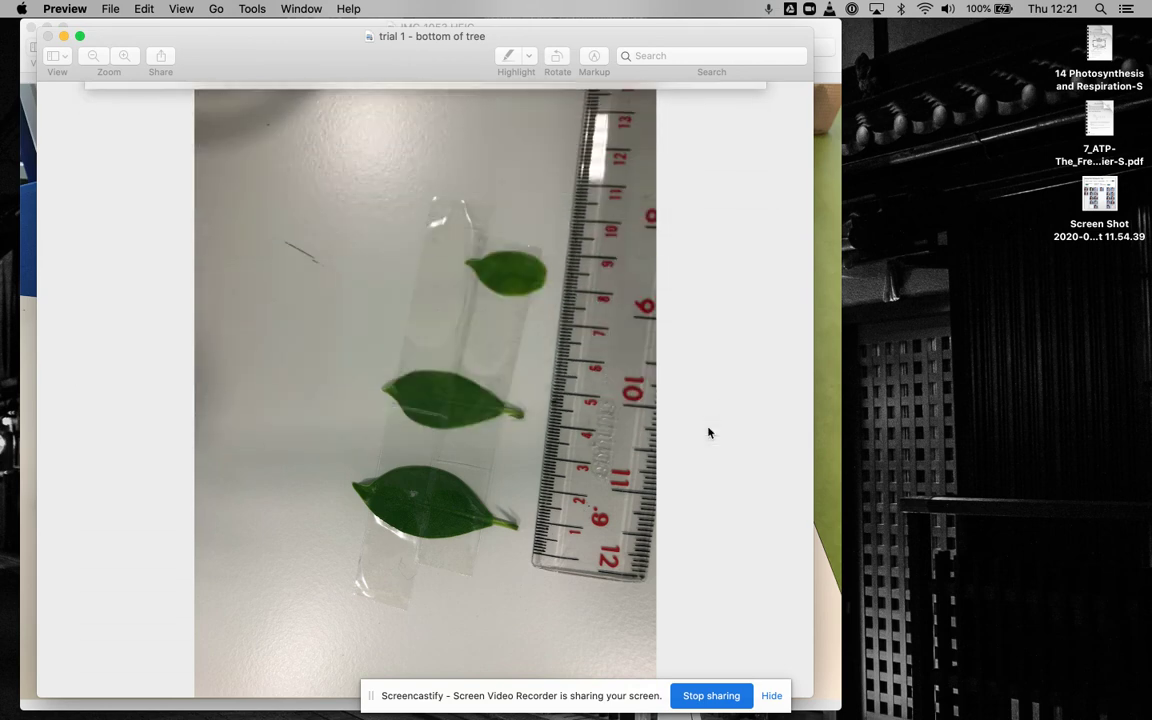
pyautogui.click(47, 38)
# - Reopen the exported file from the Desktop to check it
pyautogui.click(1098, 268)
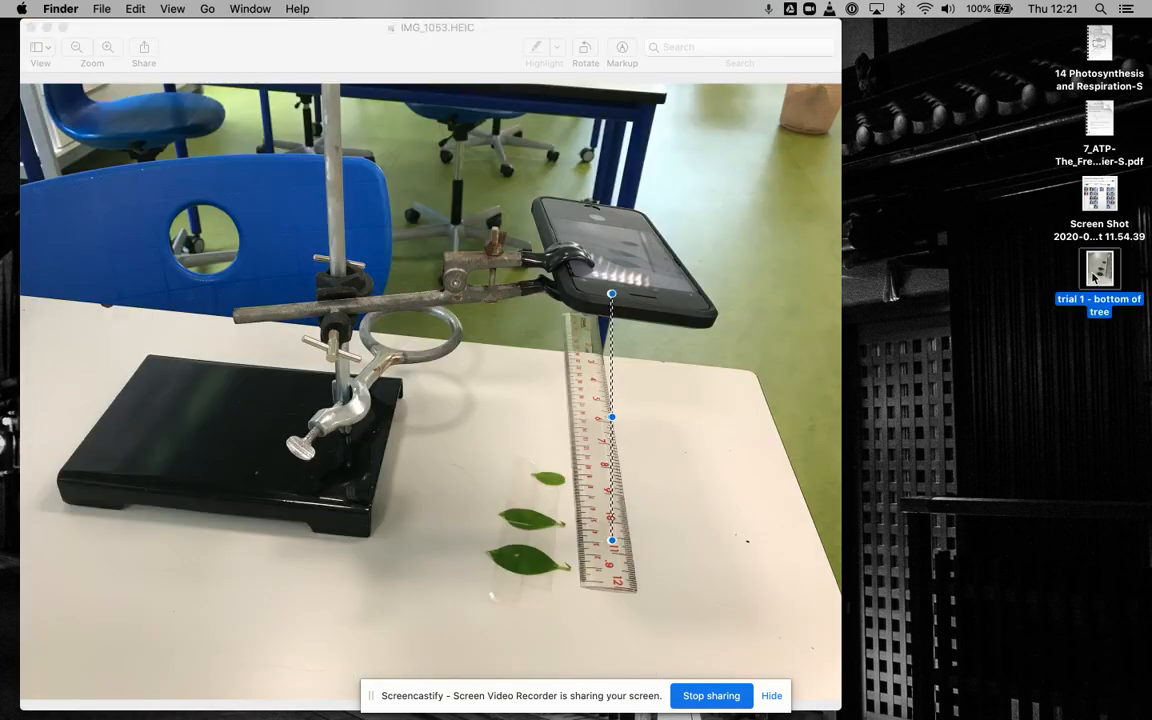
pyautogui.doubleClick(1098, 268)
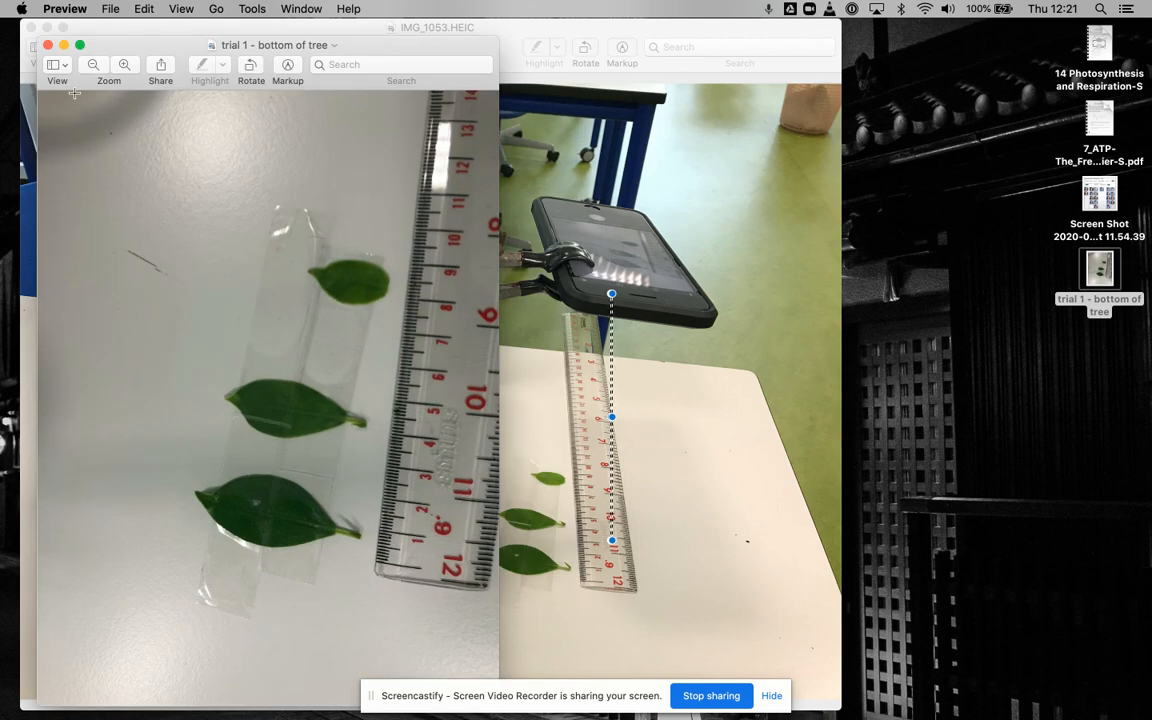
# - Close the exported photo and switch to ImageJ with its File menu showing
pyautogui.click(47, 45)
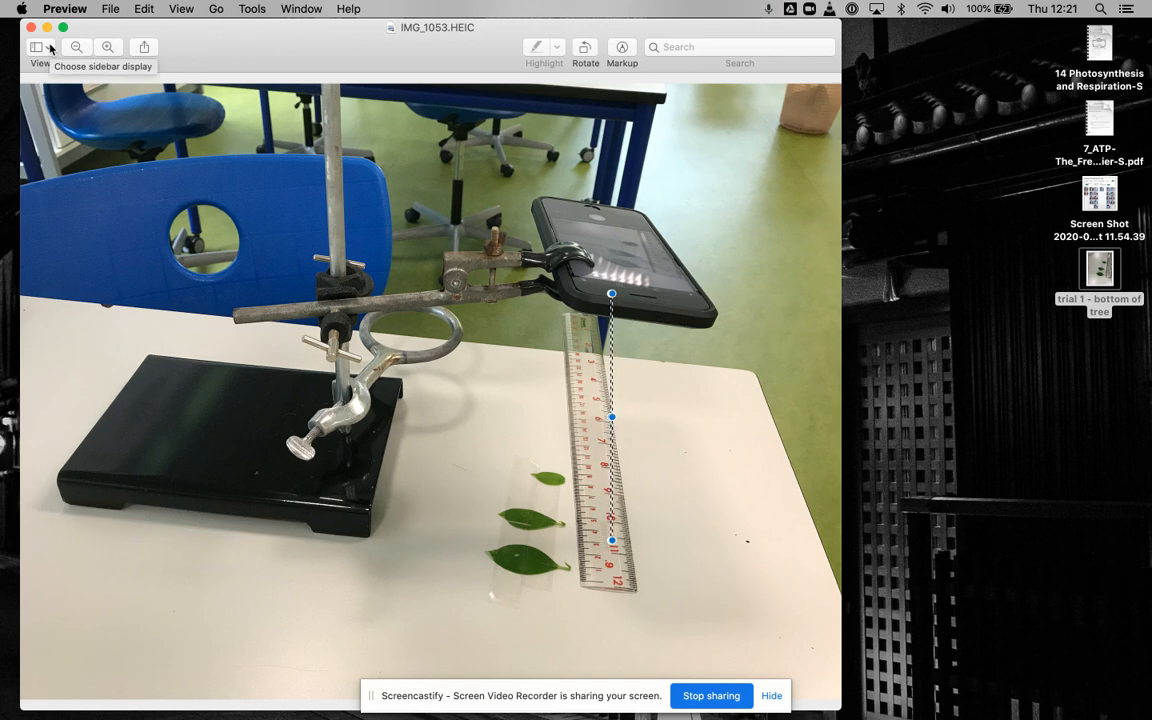
pyautogui.press('super+Tab')
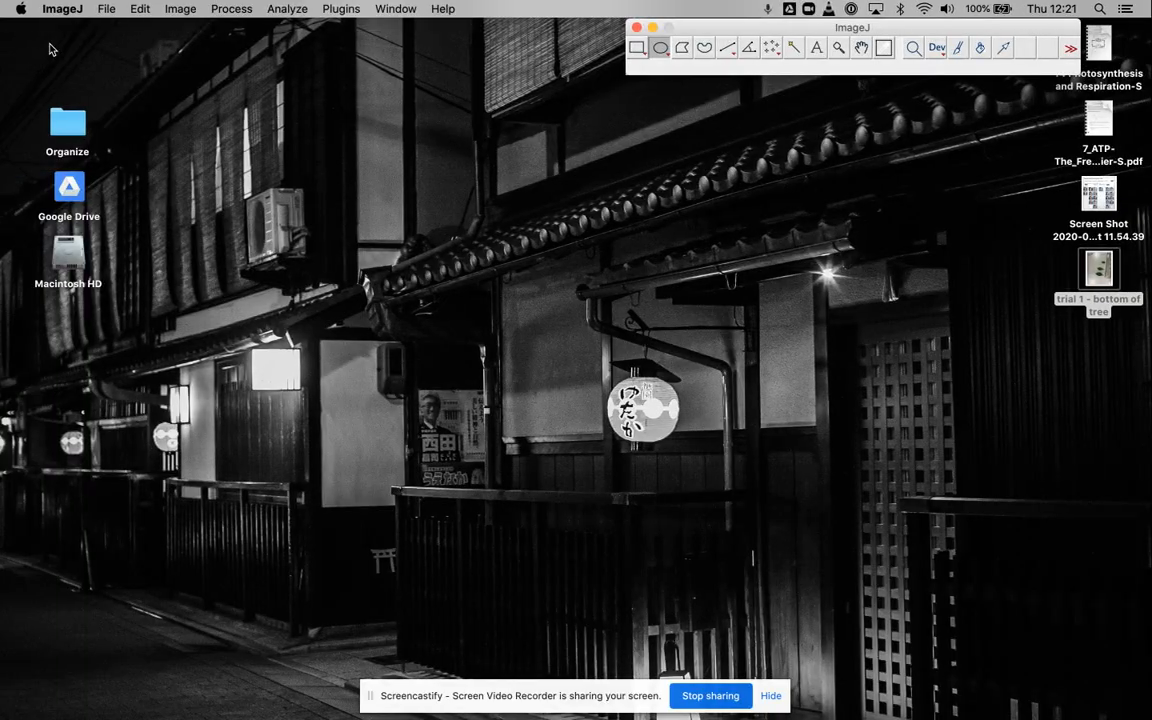
pyautogui.press('super+Tab')
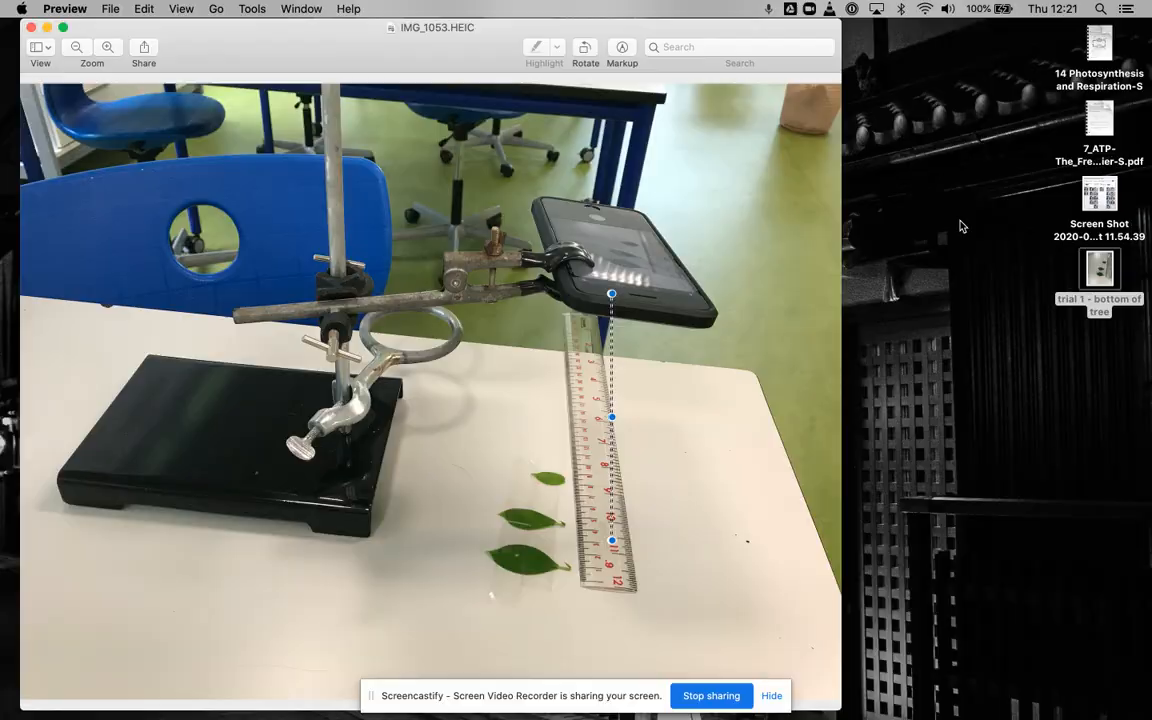
pyautogui.hotkey('ctrl', 'Left')
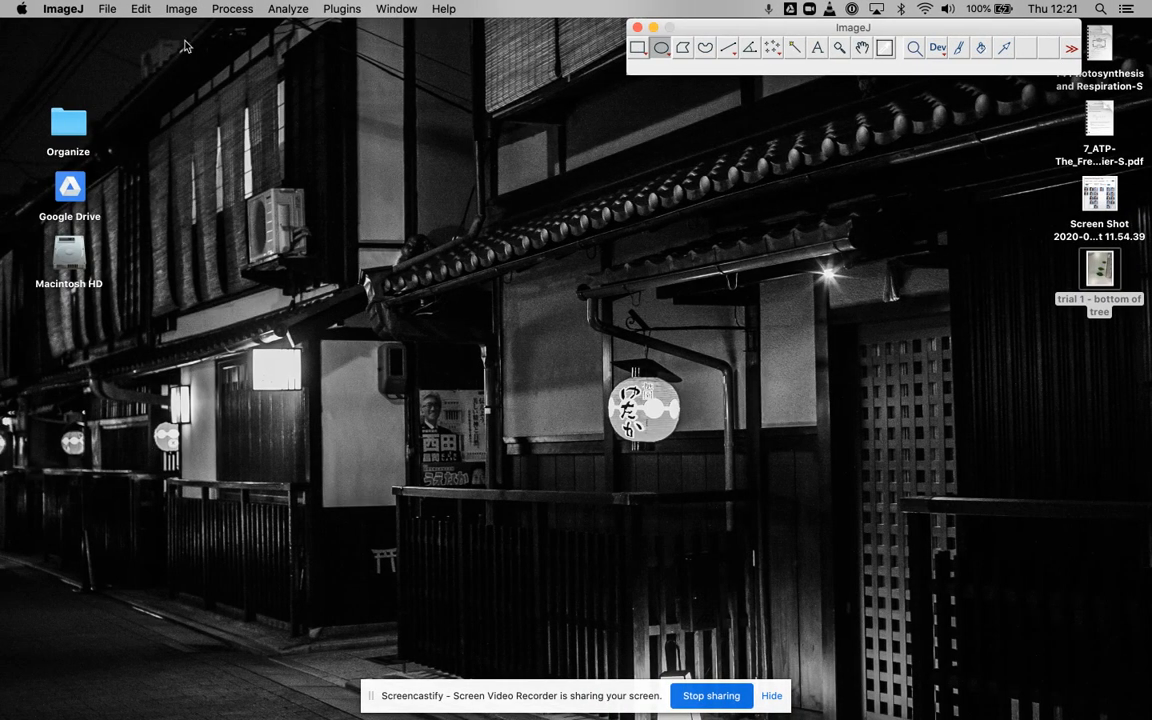
pyautogui.click(110, 8)
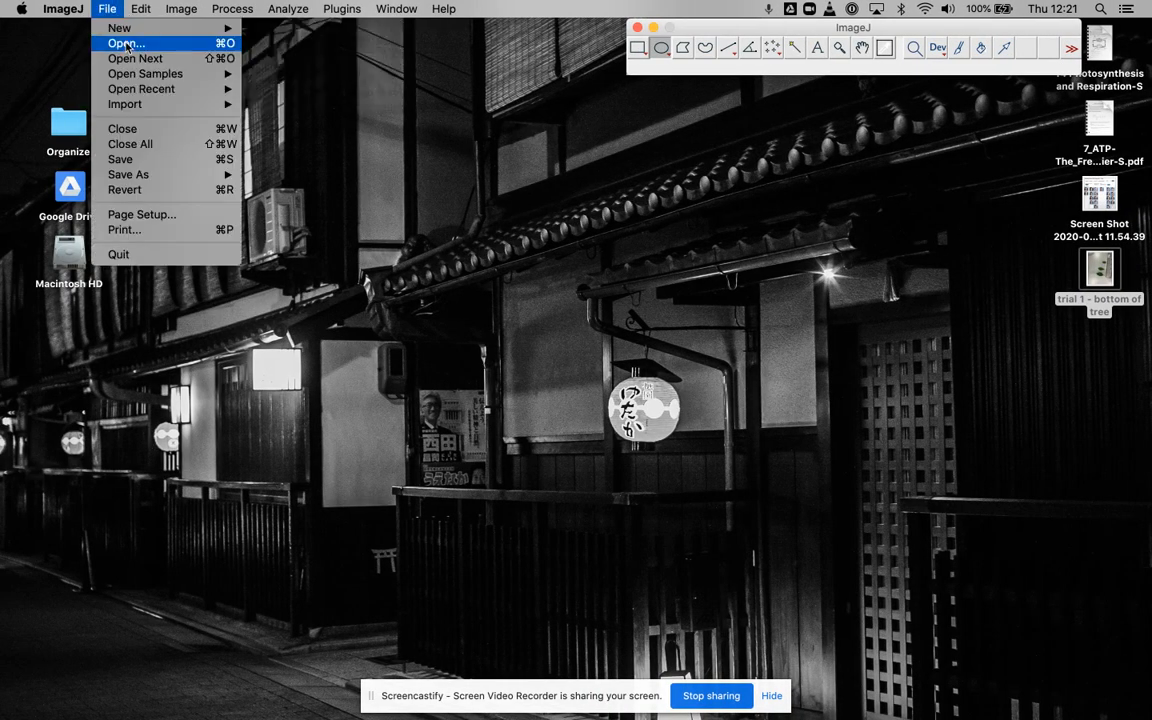
# - Open the trial 1 - bottom of tree JPEG from the Desktop in ImageJ
pyautogui.click(128, 44)
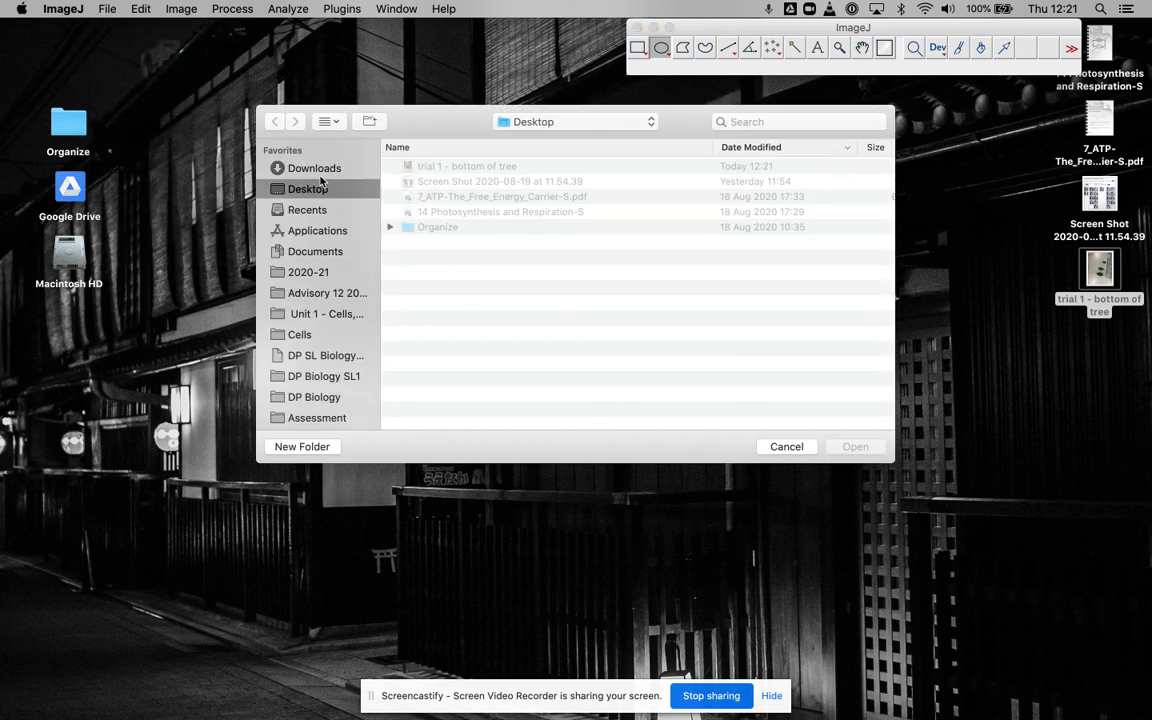
pyautogui.click(314, 168)
pyautogui.click(308, 189)
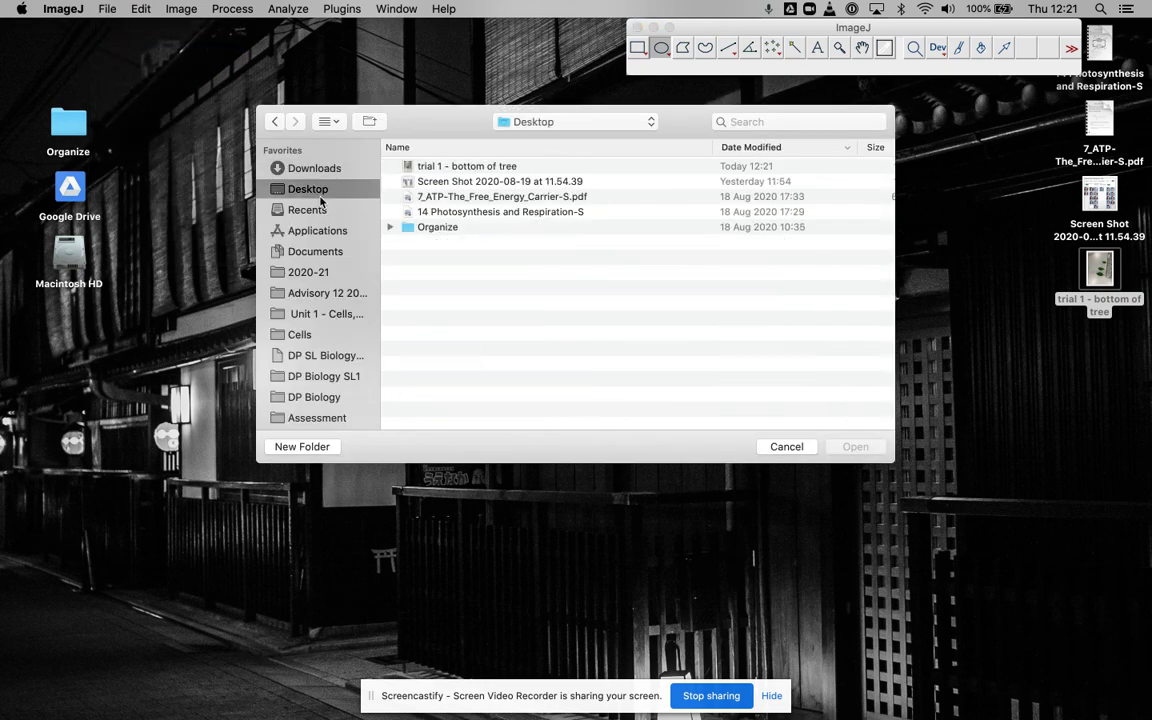
pyautogui.click(428, 168)
pyautogui.doubleClick(428, 168)
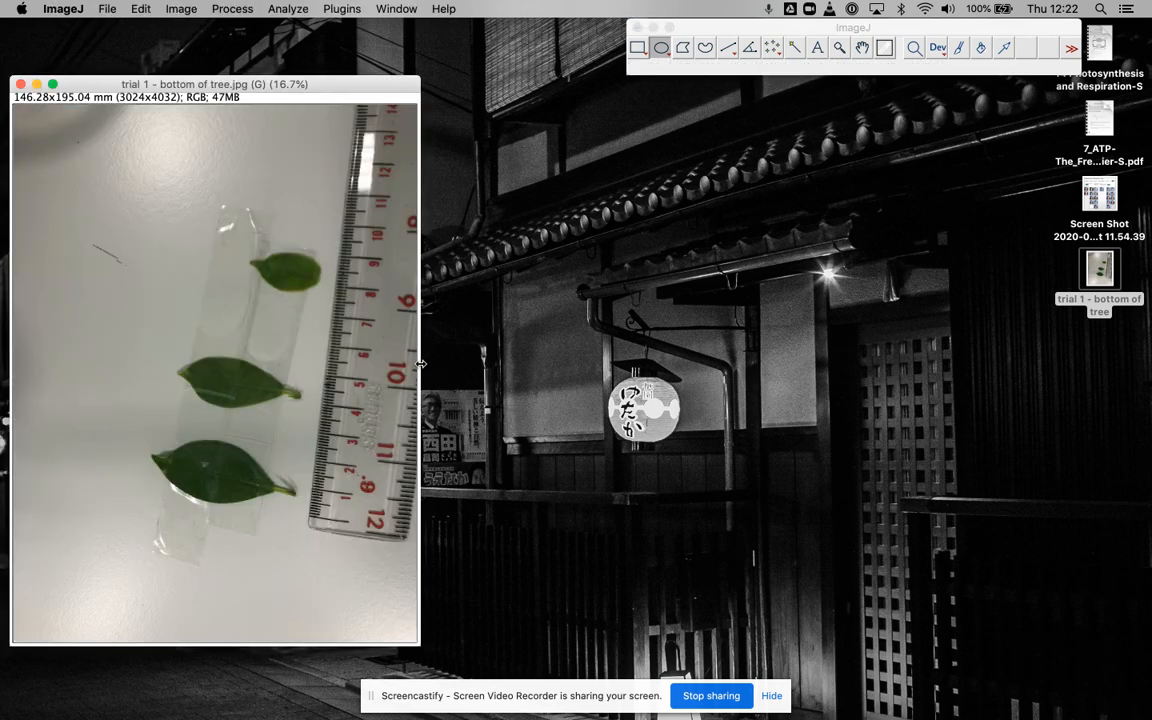
# - Widen the image window to show the leaves and ruler
pyautogui.moveTo(420, 364); pyautogui.dragTo(771, 368)
pyautogui.moveTo(467, 364); pyautogui.dragTo(790, 364)
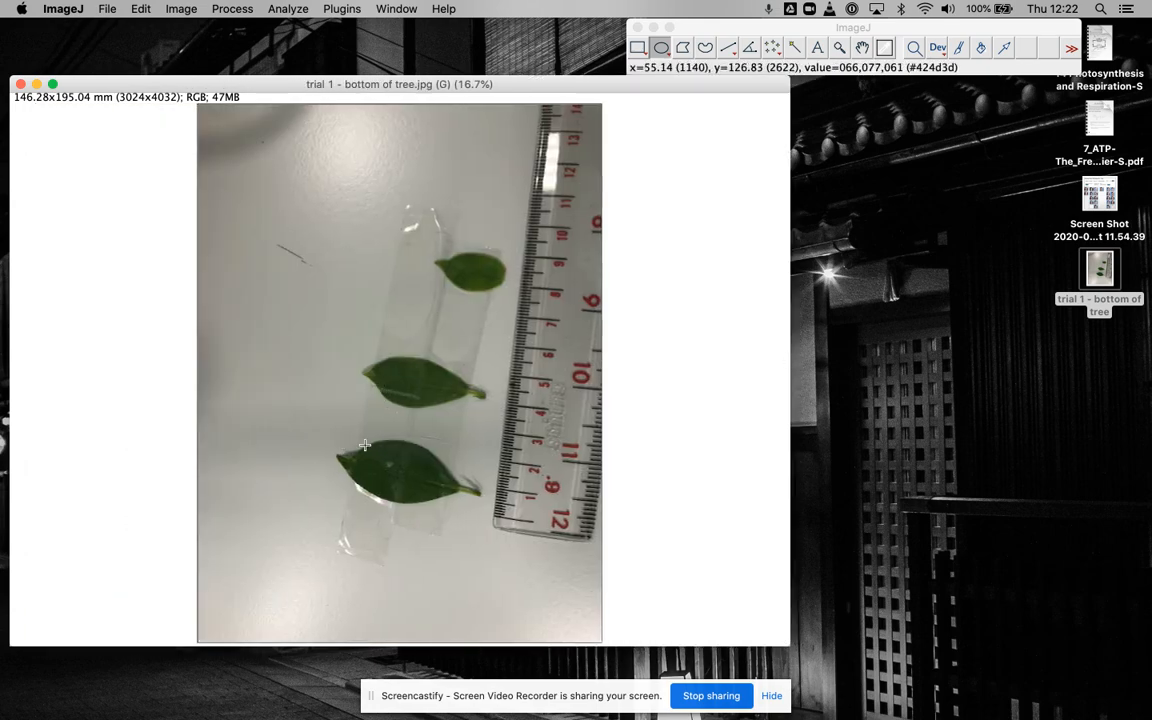
# - Zoom to 75% on the ruler's bottom end and widen the window so the millimetre ticks read clearly
pyautogui.press('+')
pyautogui.press('-')
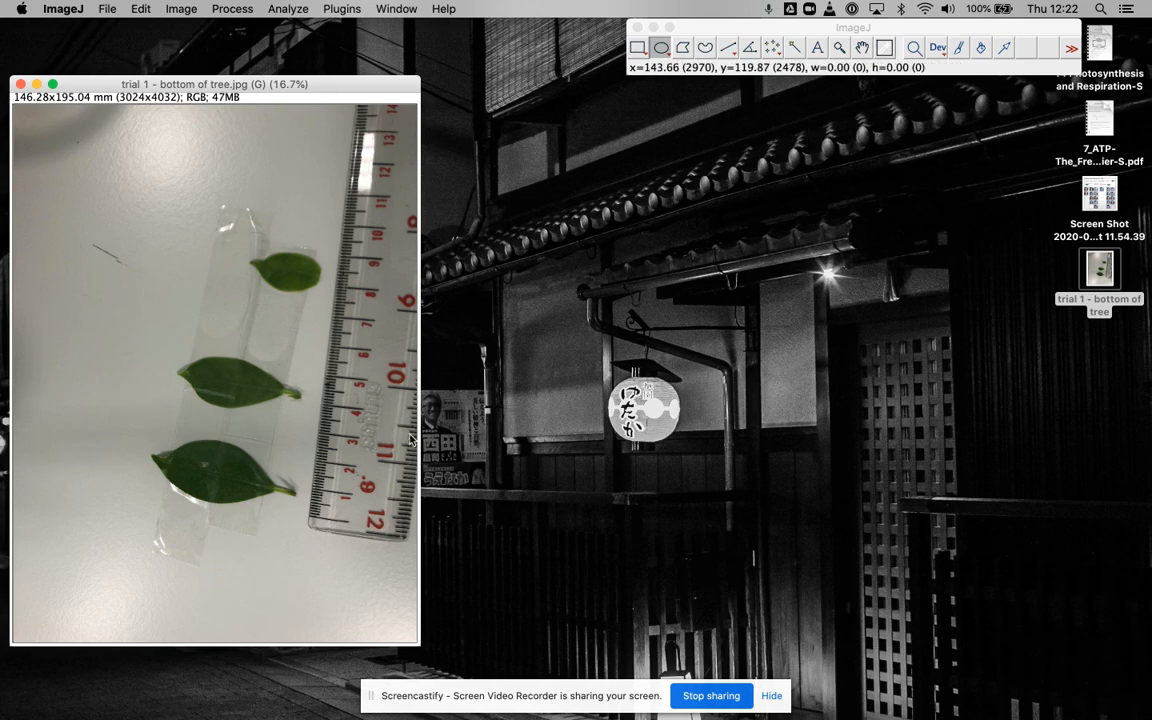
pyautogui.press('+')
pyautogui.press('+')
pyautogui.press('+')
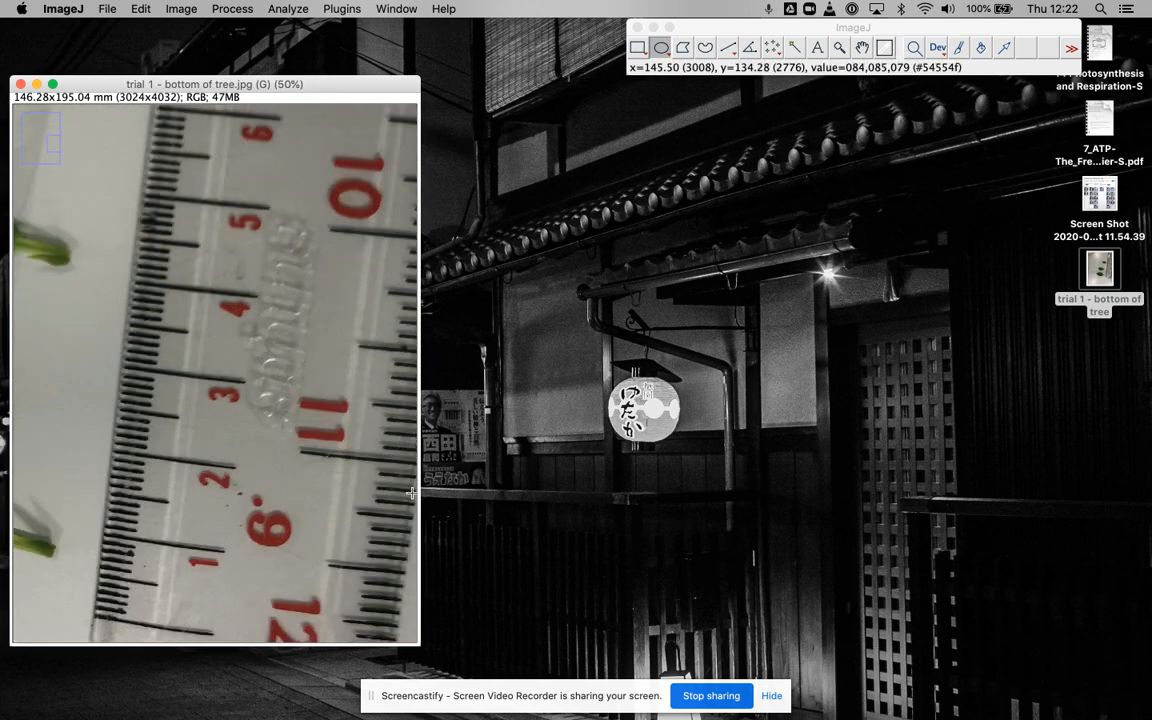
pyautogui.moveTo(420, 490); pyautogui.dragTo(737, 492)
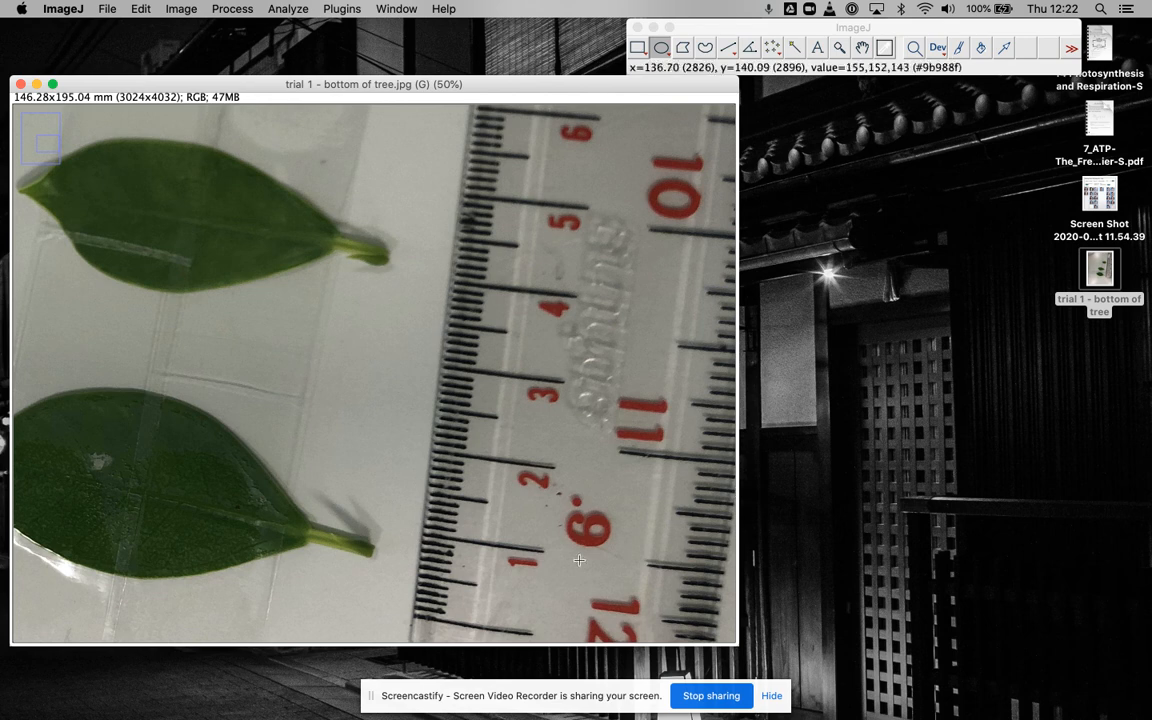
pyautogui.press('+')
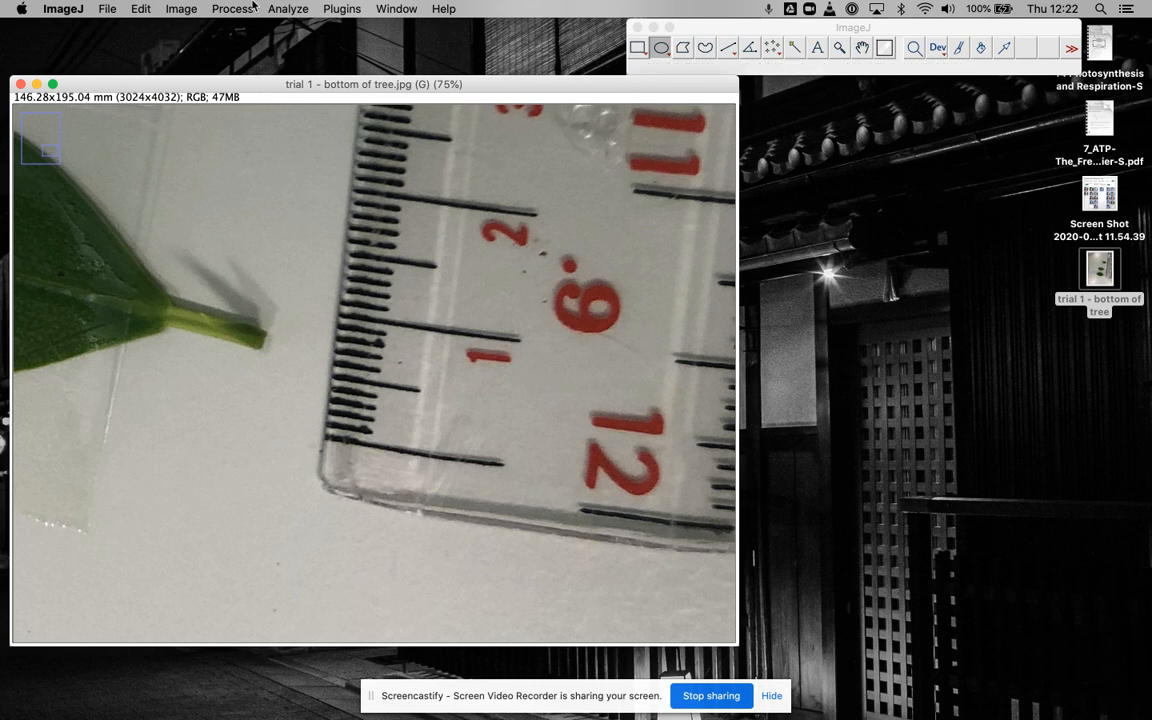
pyautogui.click(728, 48)
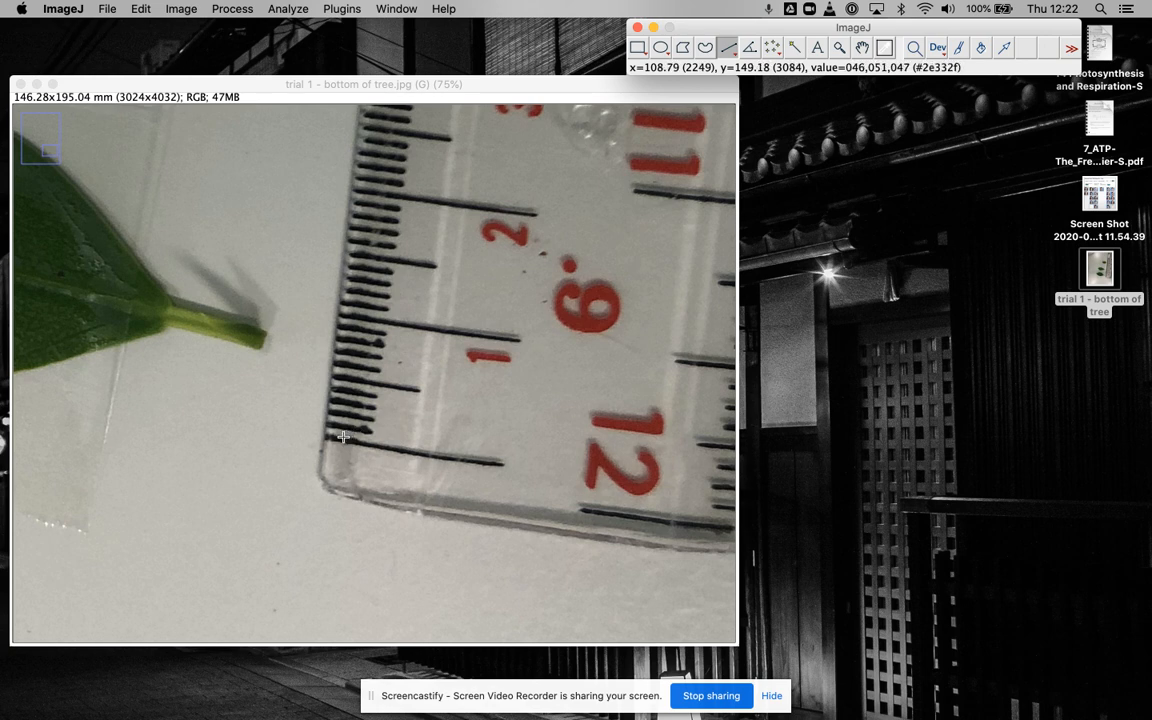
# - Draw a first line along the ruler's ticks, adjust its top end, then discard it
pyautogui.moveTo(341, 440); pyautogui.dragTo(362, 320)
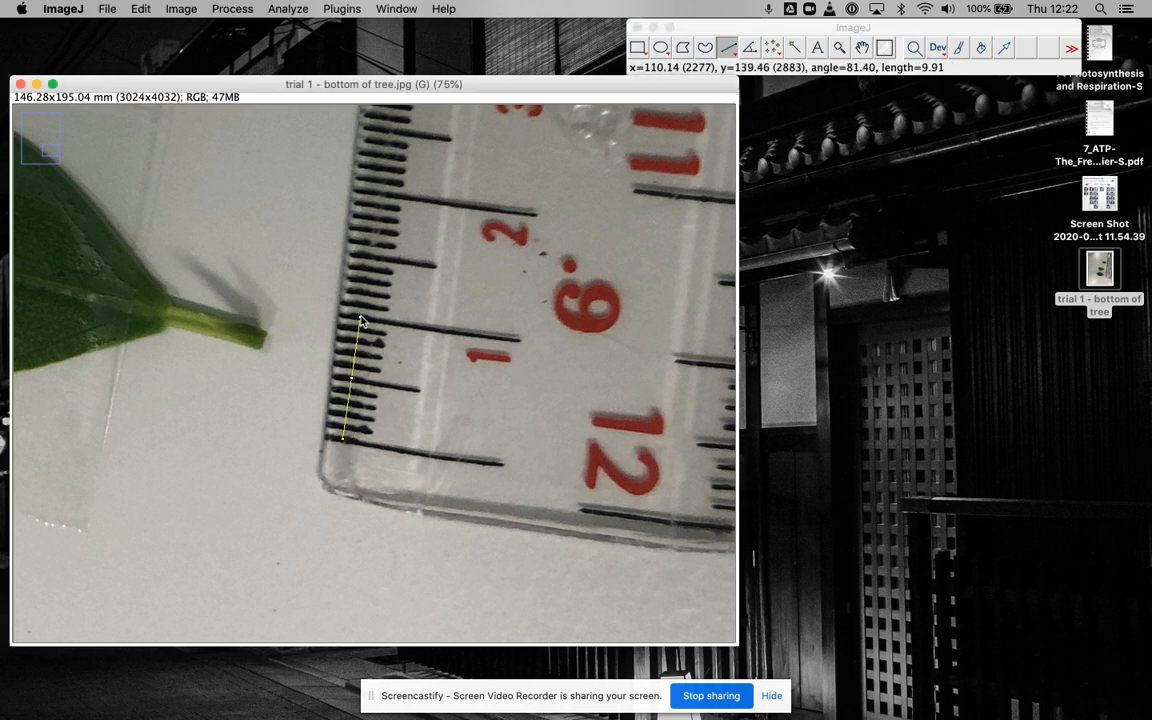
pyautogui.moveTo(362, 320); pyautogui.dragTo(360, 318)
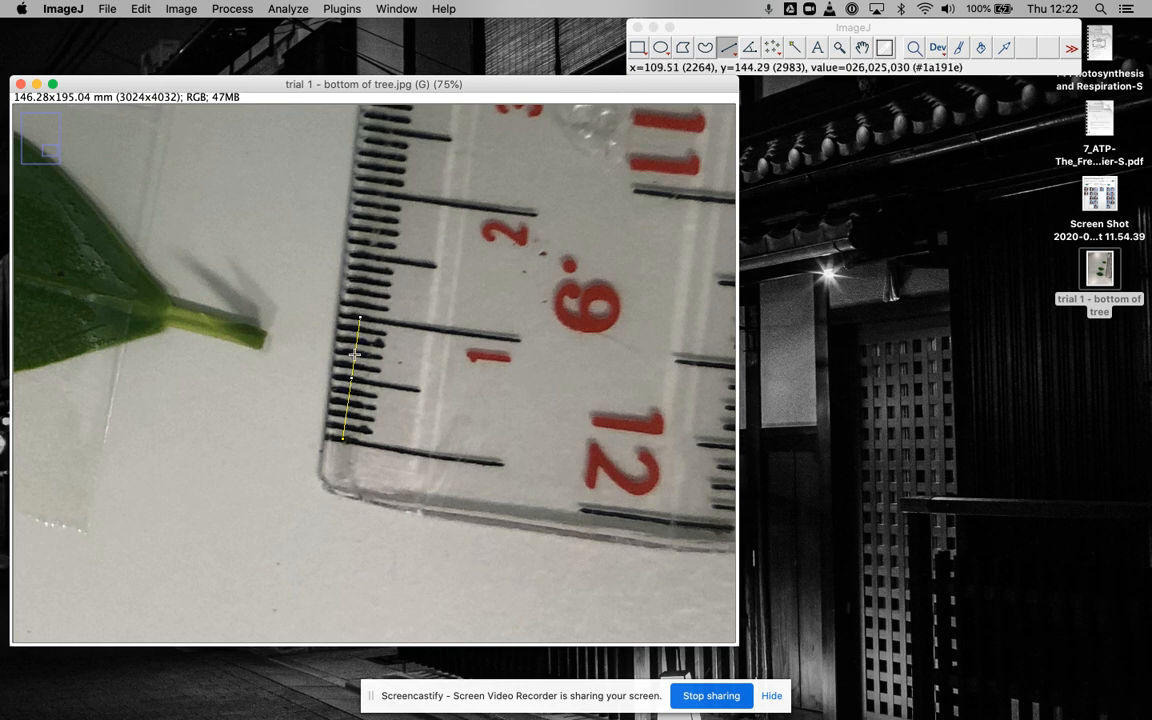
pyautogui.moveTo(360, 319); pyautogui.dragTo(354, 316)
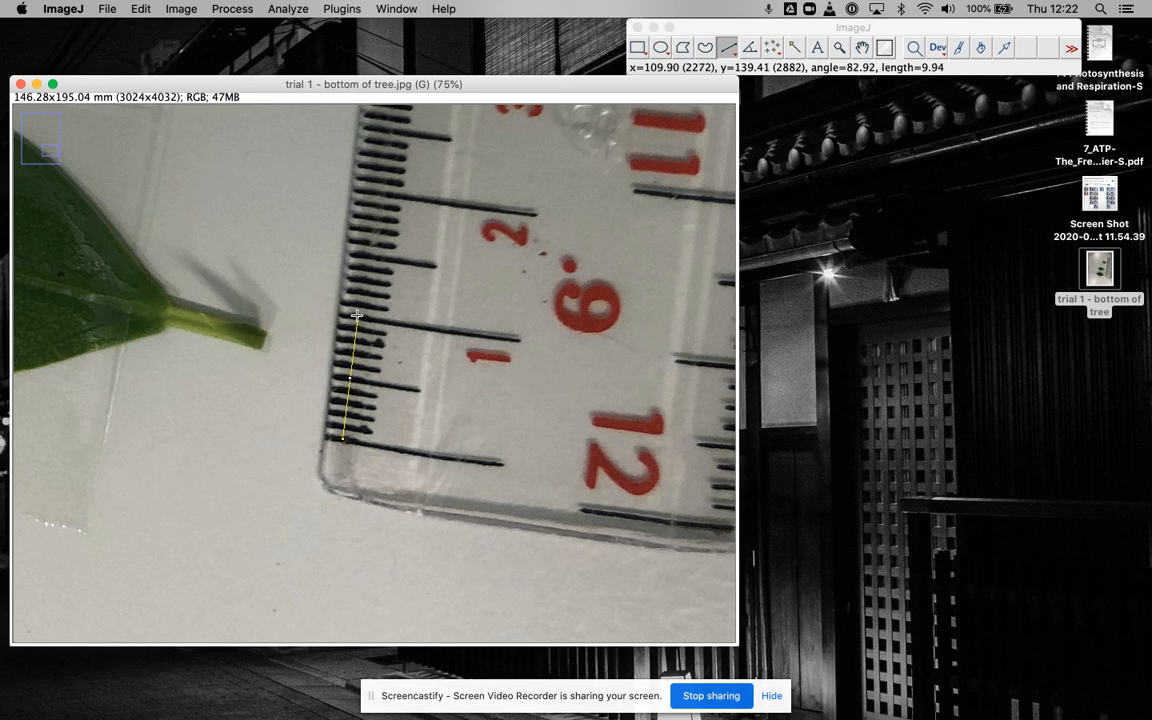
pyautogui.moveTo(354, 316); pyautogui.dragTo(358, 318)
pyautogui.click(445, 362)
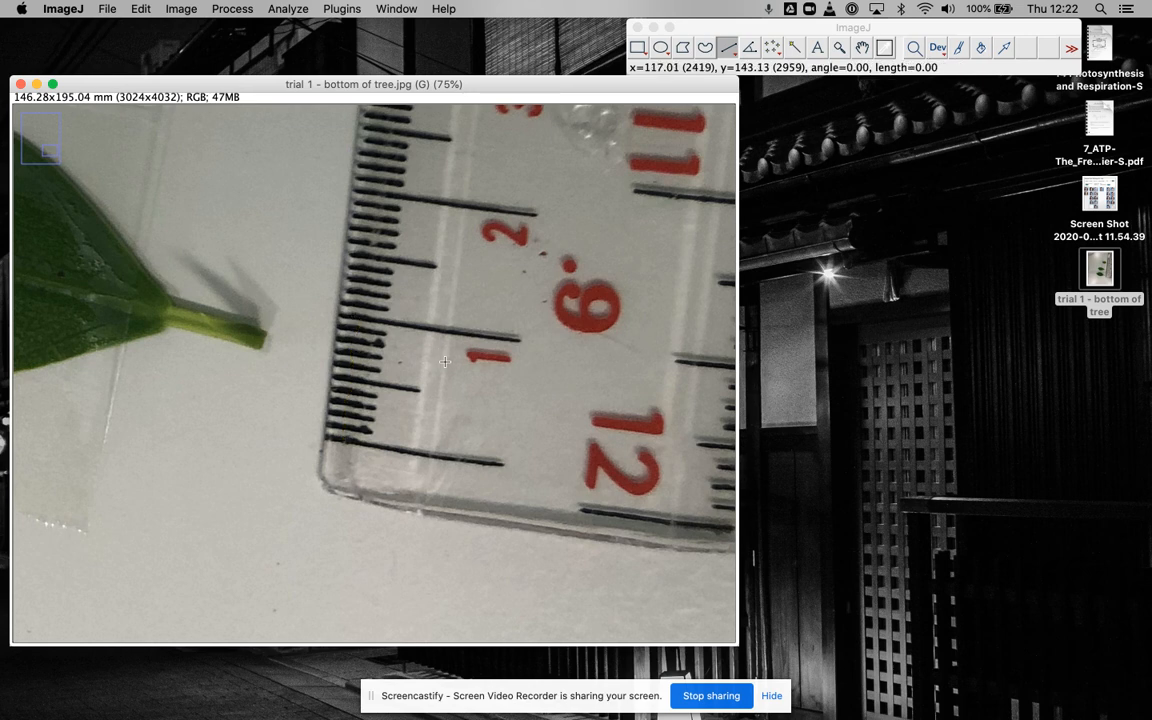
# - Redraw the line to span exactly 1 cm of ruler, about 10.02 long
pyautogui.moveTo(360, 318); pyautogui.dragTo(342, 444)
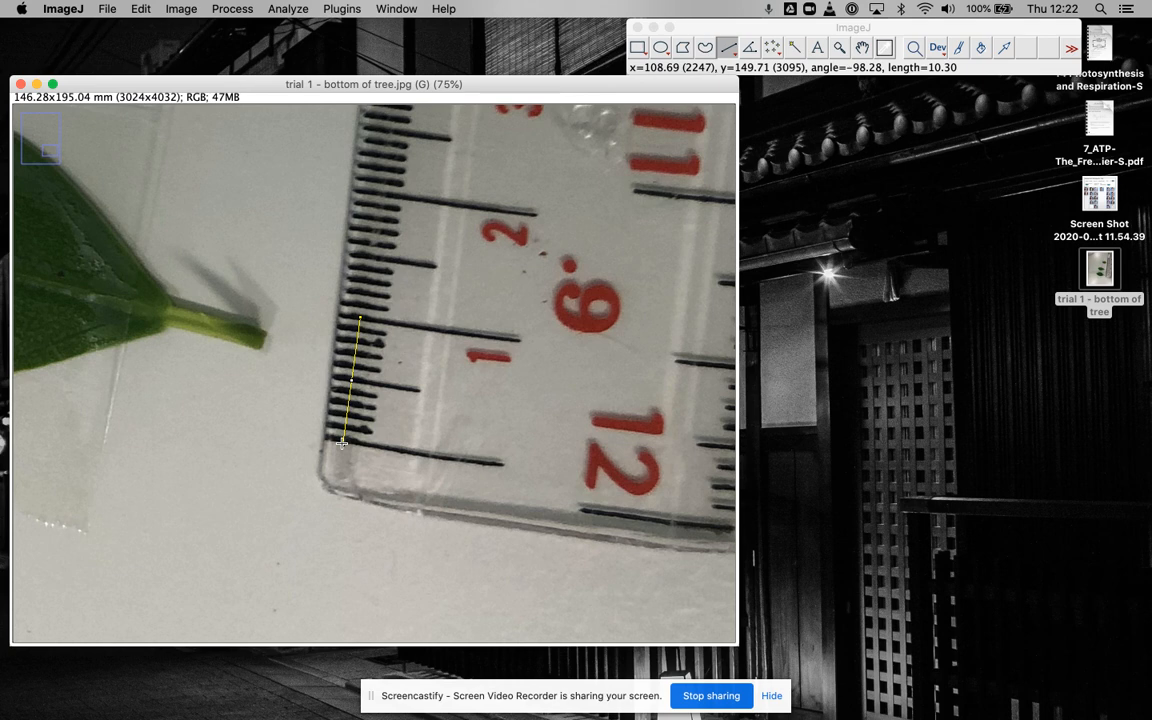
pyautogui.moveTo(342, 444); pyautogui.dragTo(344, 440)
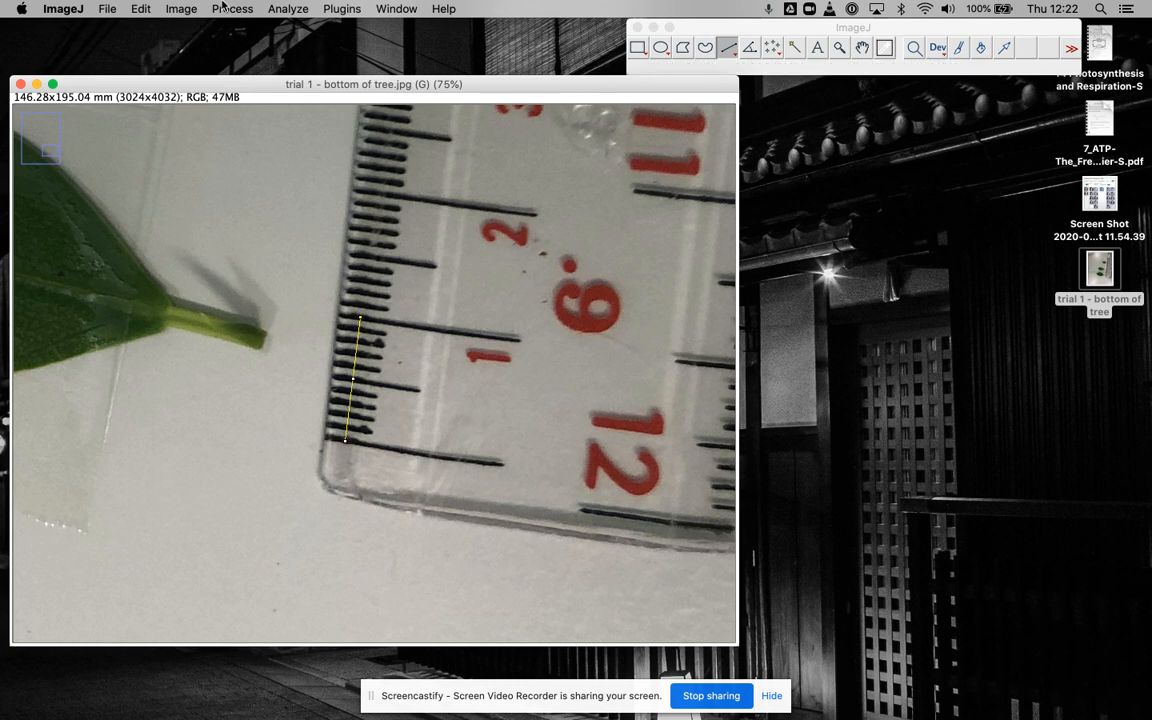
pyautogui.click(288, 8)
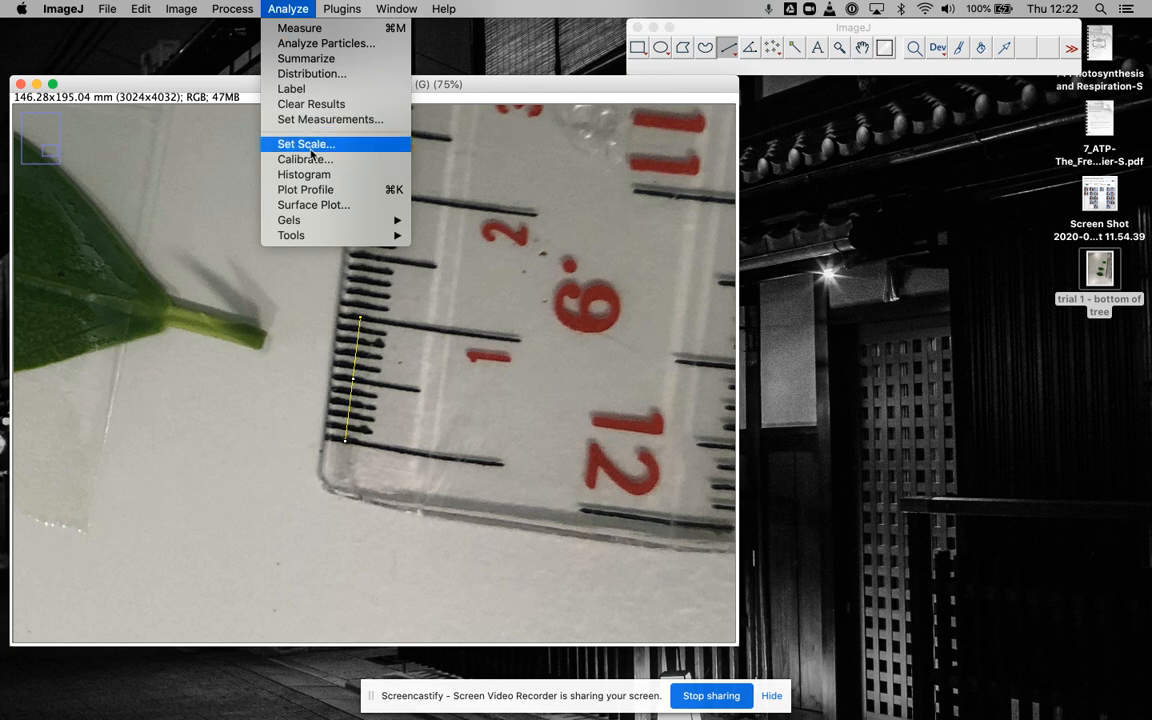
# - In Set Scale, enter a known distance of 1 with unit cm, giving 207.0577 pixels/cm
pyautogui.click(288, 8)
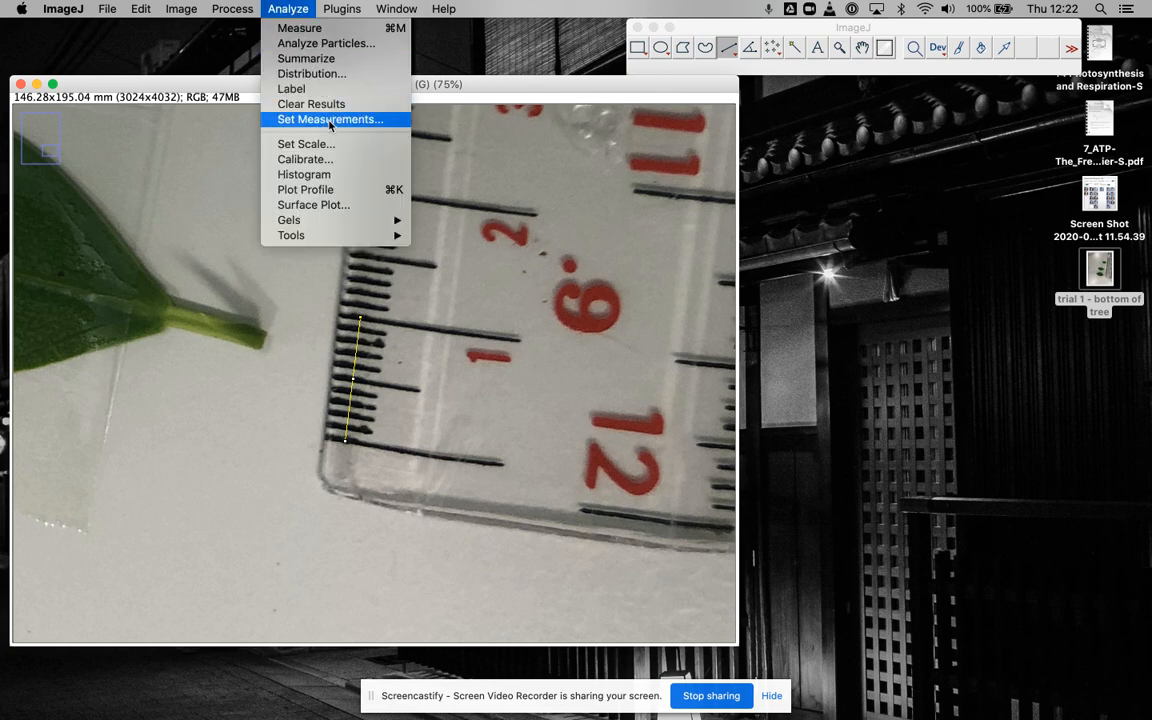
pyautogui.click(335, 147)
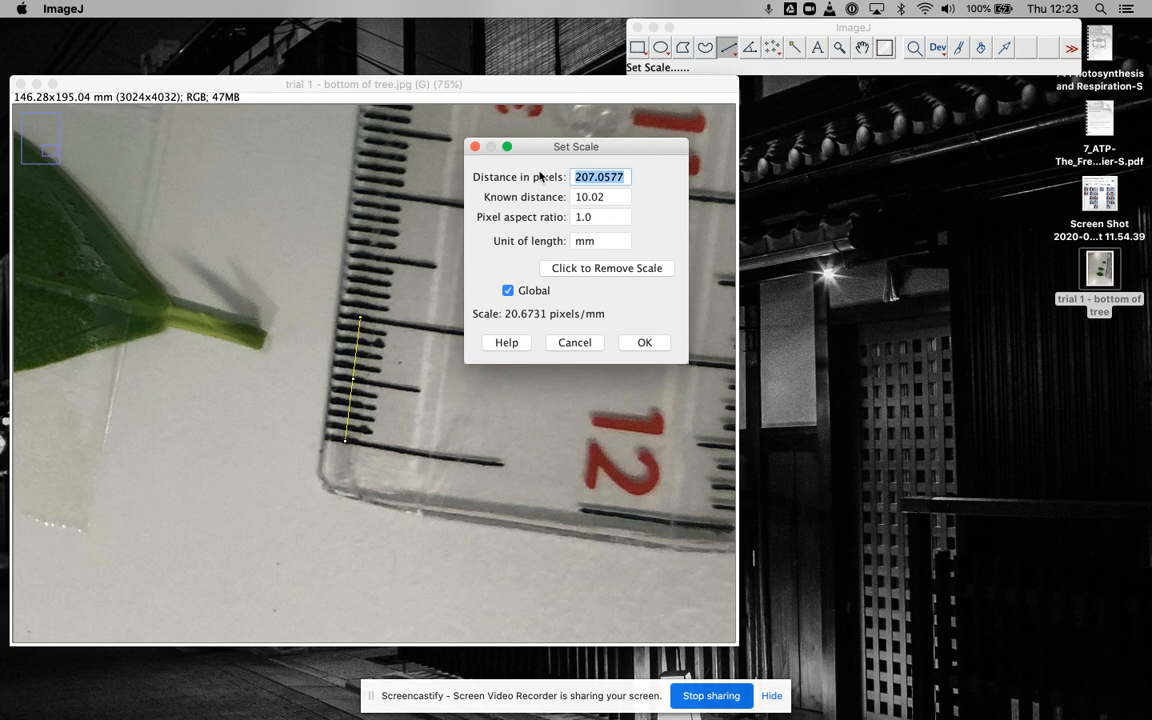
pyautogui.doubleClick(609, 200)
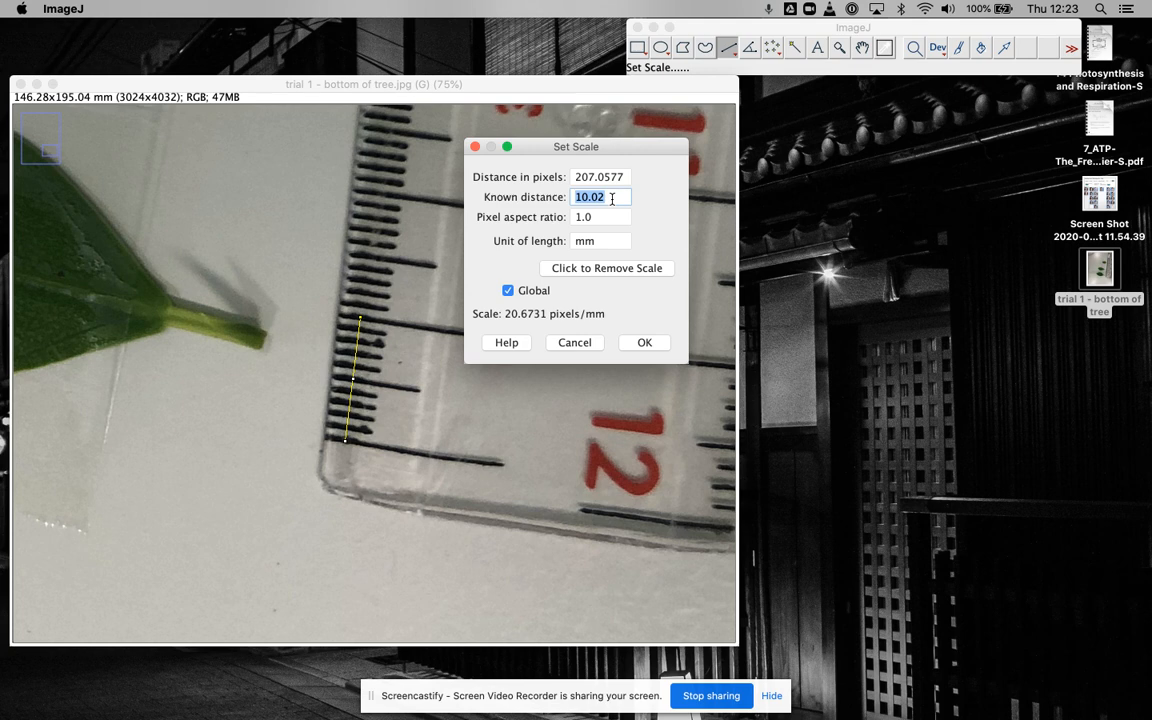
pyautogui.press('BackSpace')
pyautogui.write('1')
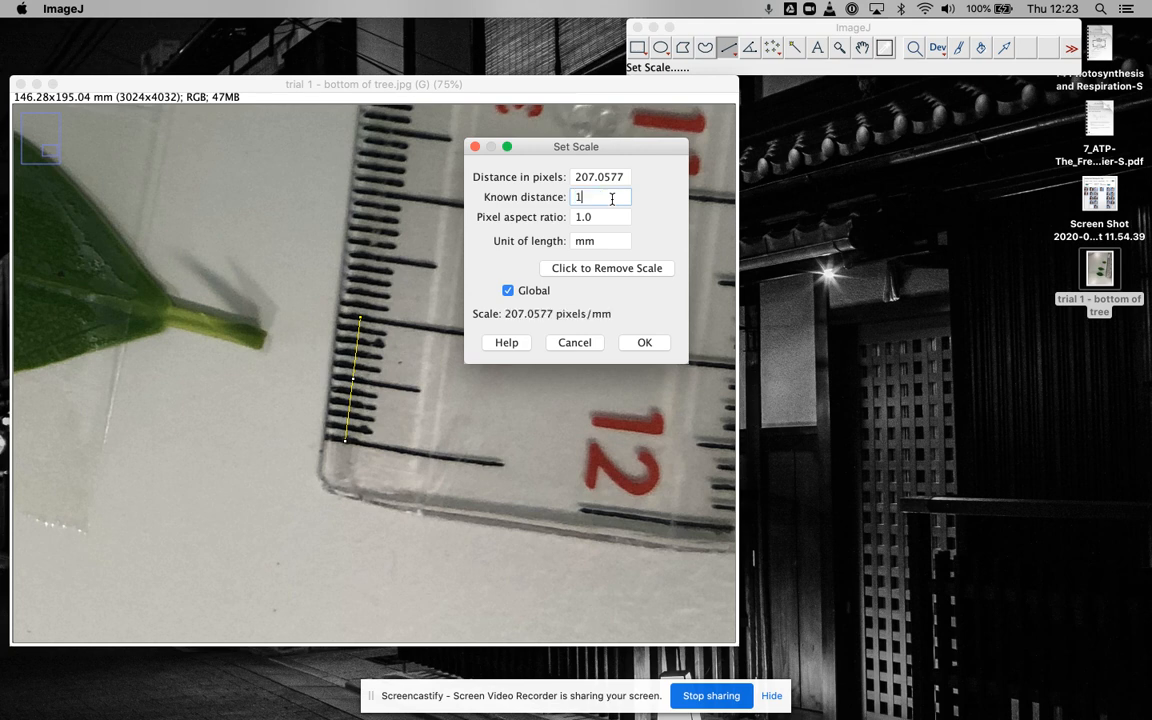
pyautogui.doubleClick(610, 241)
pyautogui.write('cm')
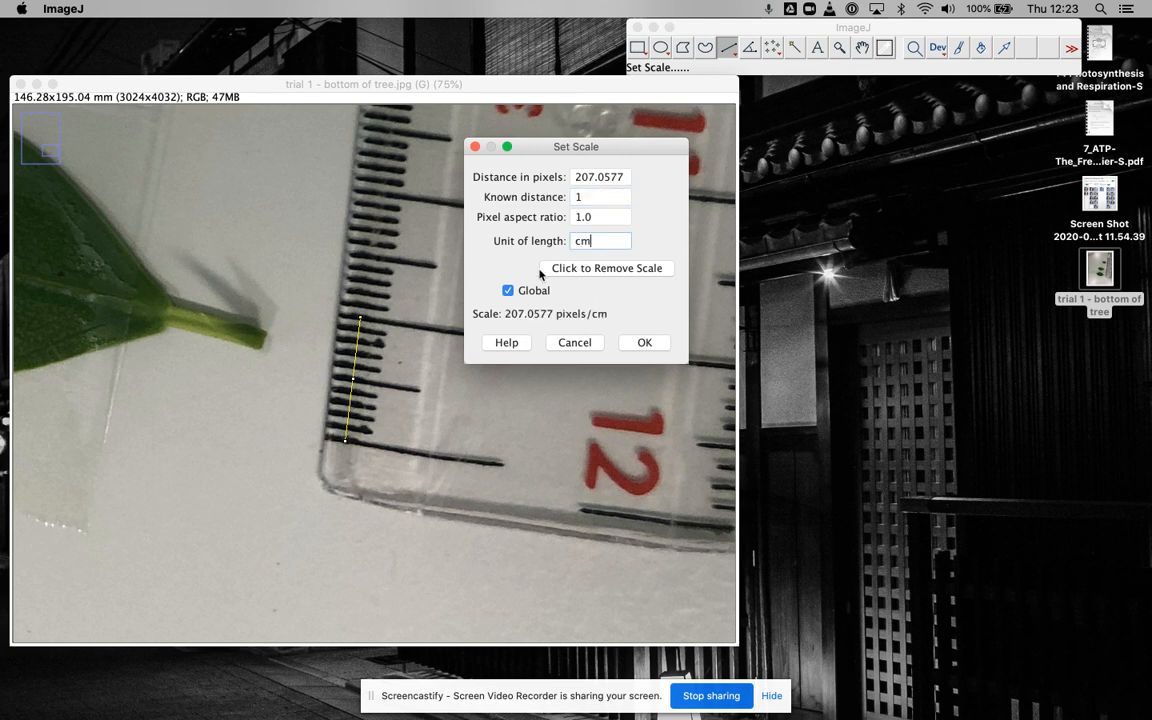
# - Leave Global checked so the scale applies to all images, then return to the lab setup photo
pyautogui.click(508, 290)
pyautogui.doubleClick(581, 197)
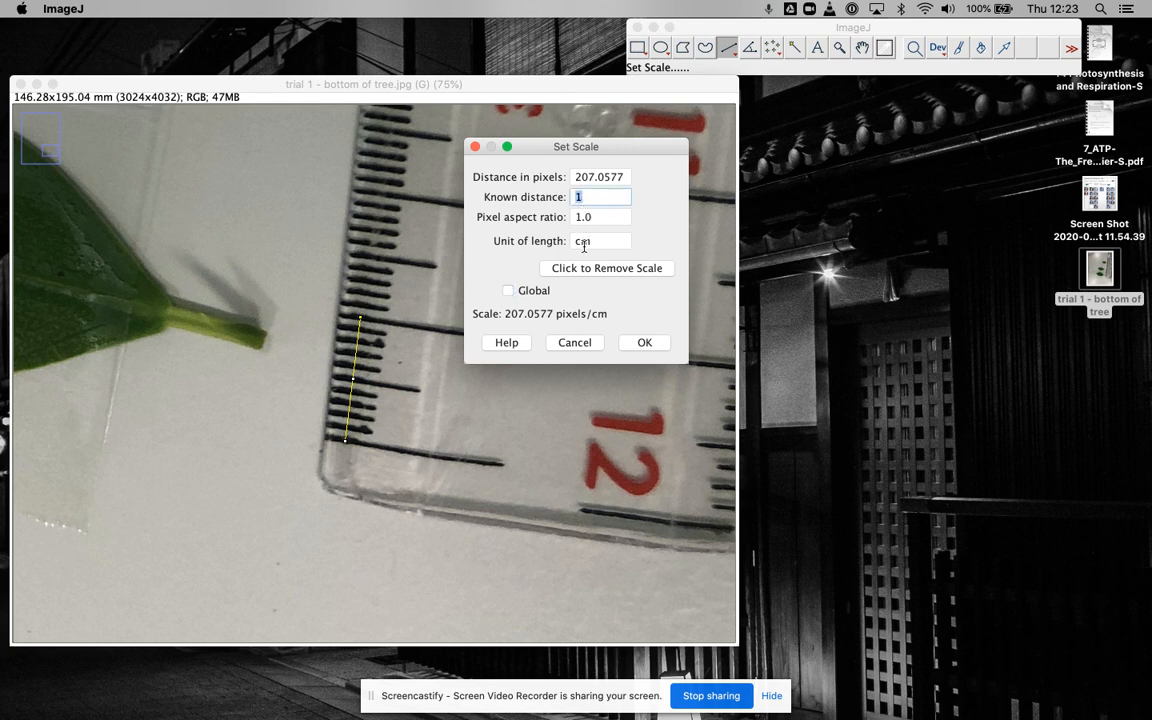
pyautogui.click(509, 292)
pyautogui.hotkey('ctrl', 'Right')
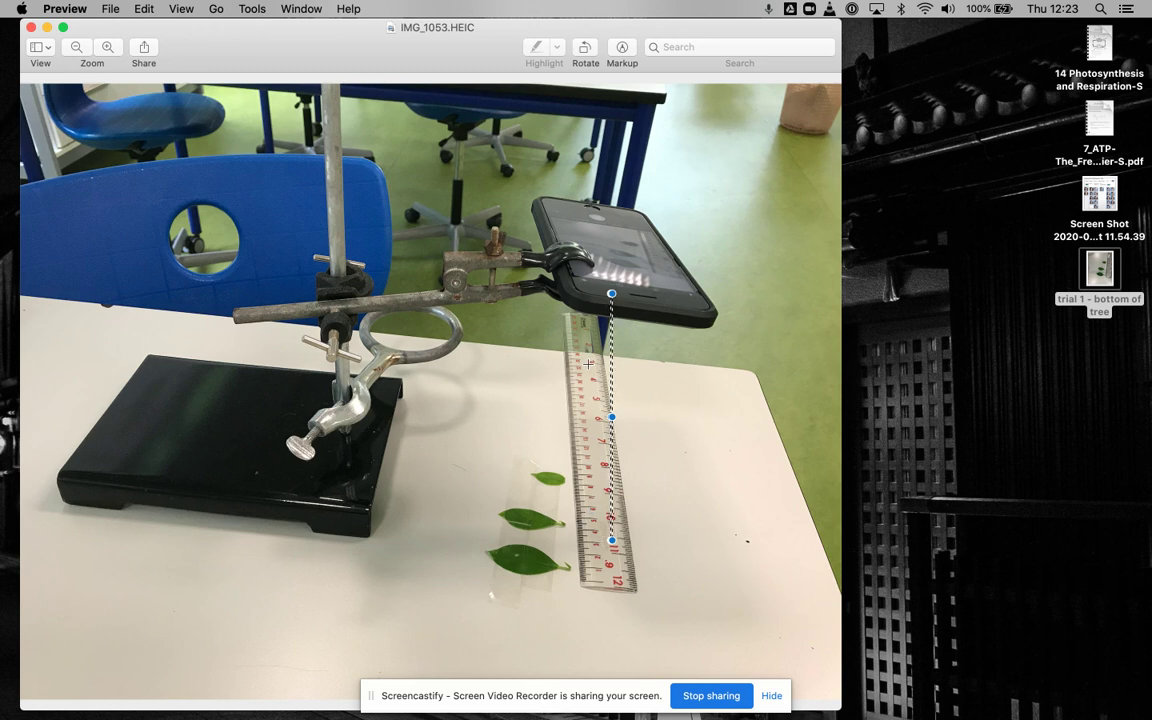
pyautogui.hotkey('ctrl', 'Left')
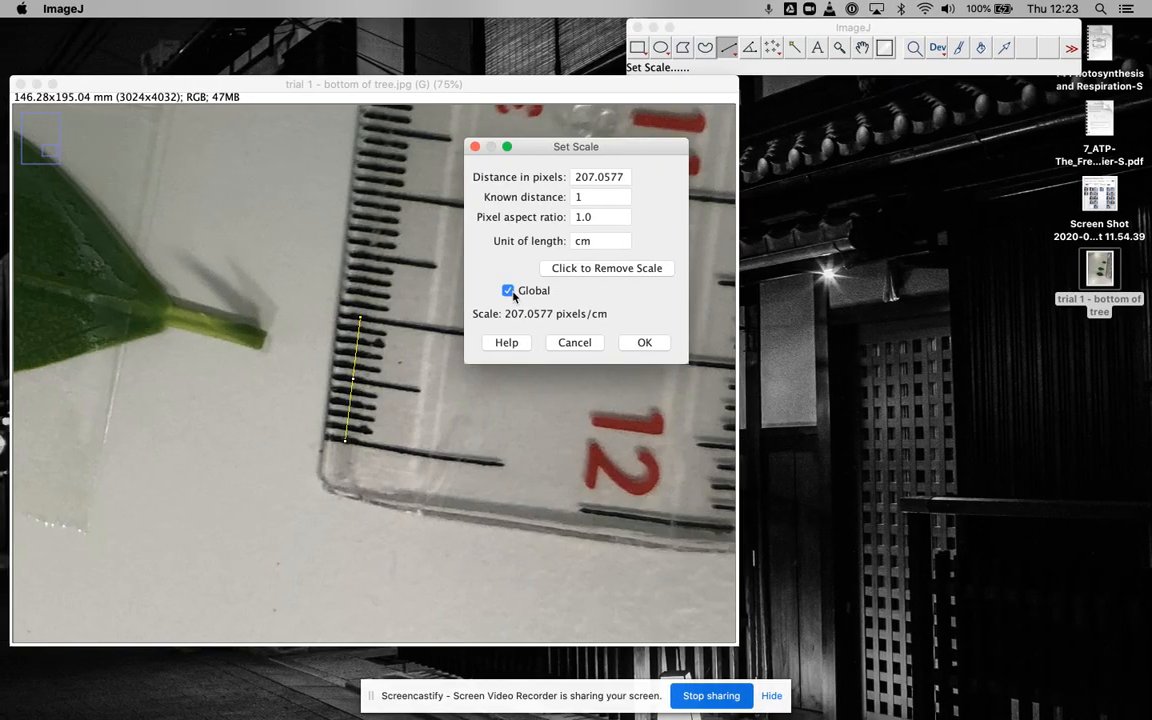
pyautogui.hotkey('ctrl', 'Right')
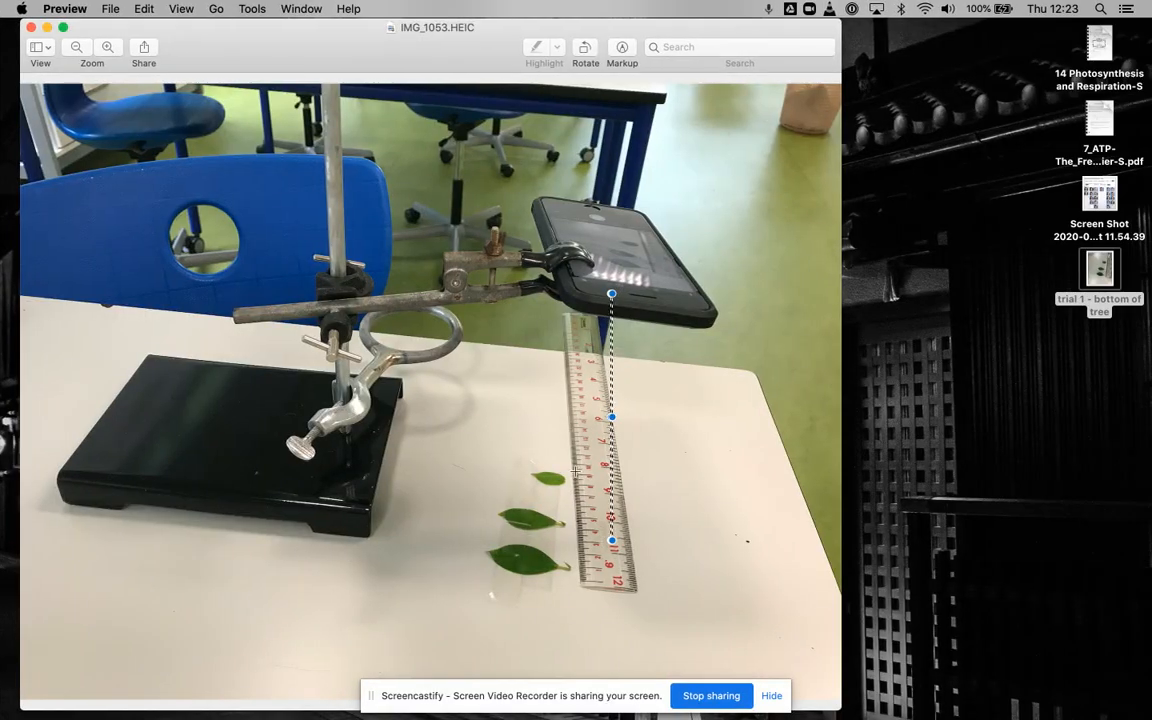
pyautogui.hotkey('ctrl', 'Left')
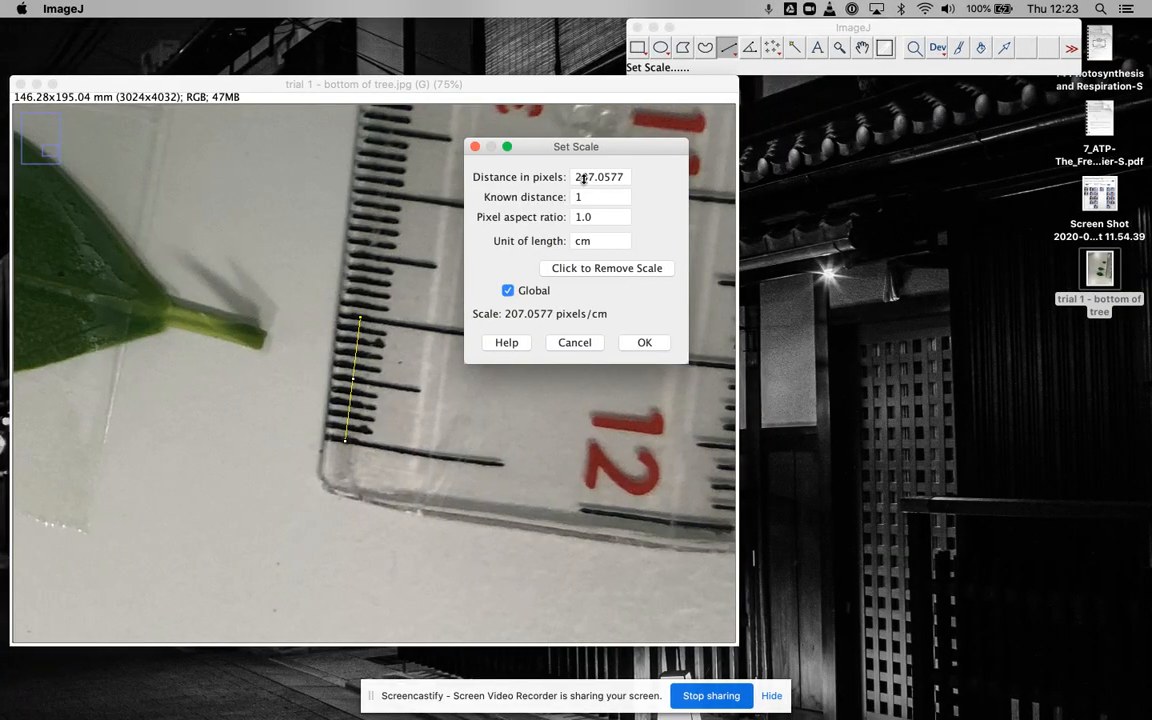
pyautogui.hotkey('ctrl', 'Right')
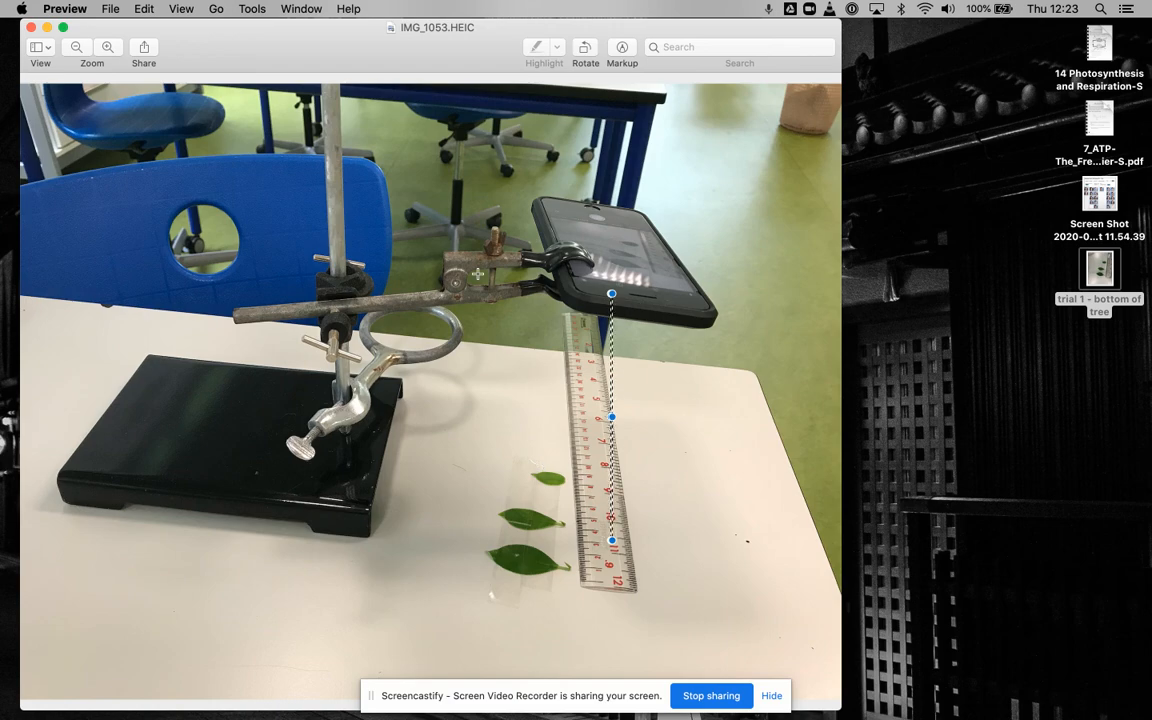
pyautogui.hotkey('ctrl', 'Left')
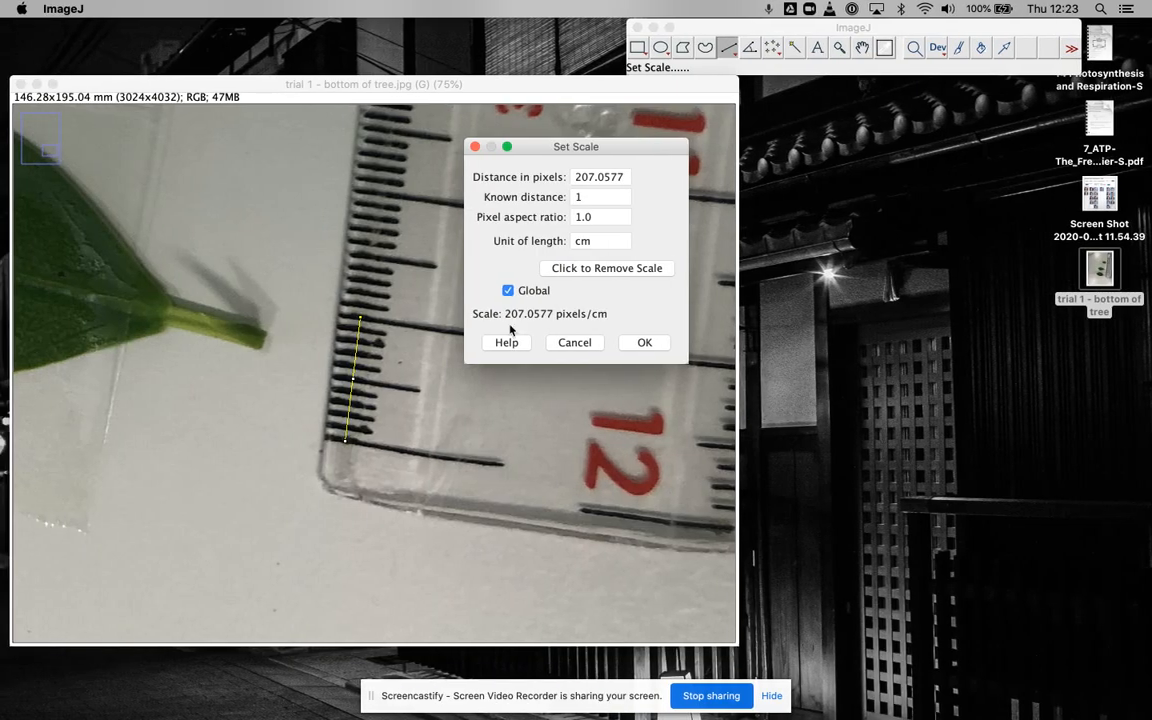